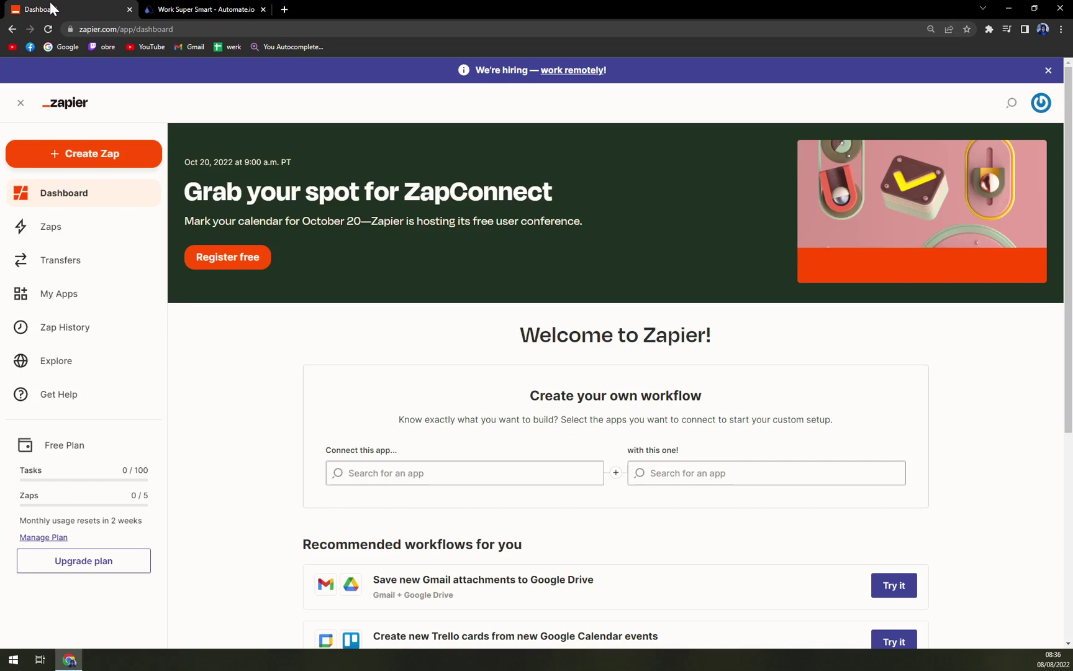
Glance at the Automate.io site and the Zapier account menu, then return to the dashboard
left_click(194, 8)
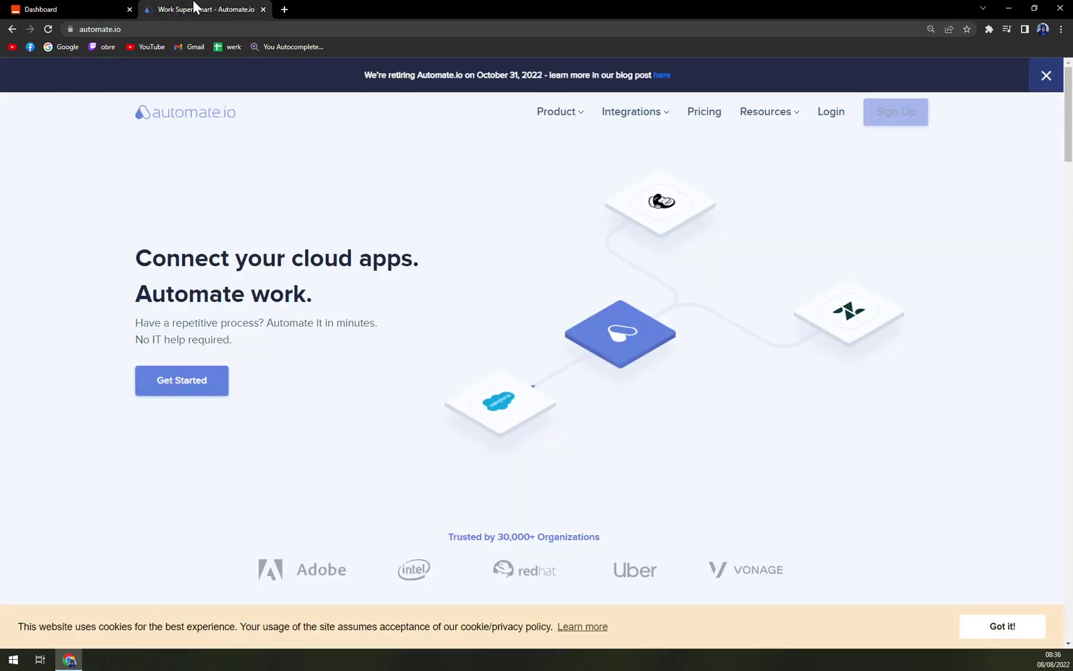
left_click(75, 7)
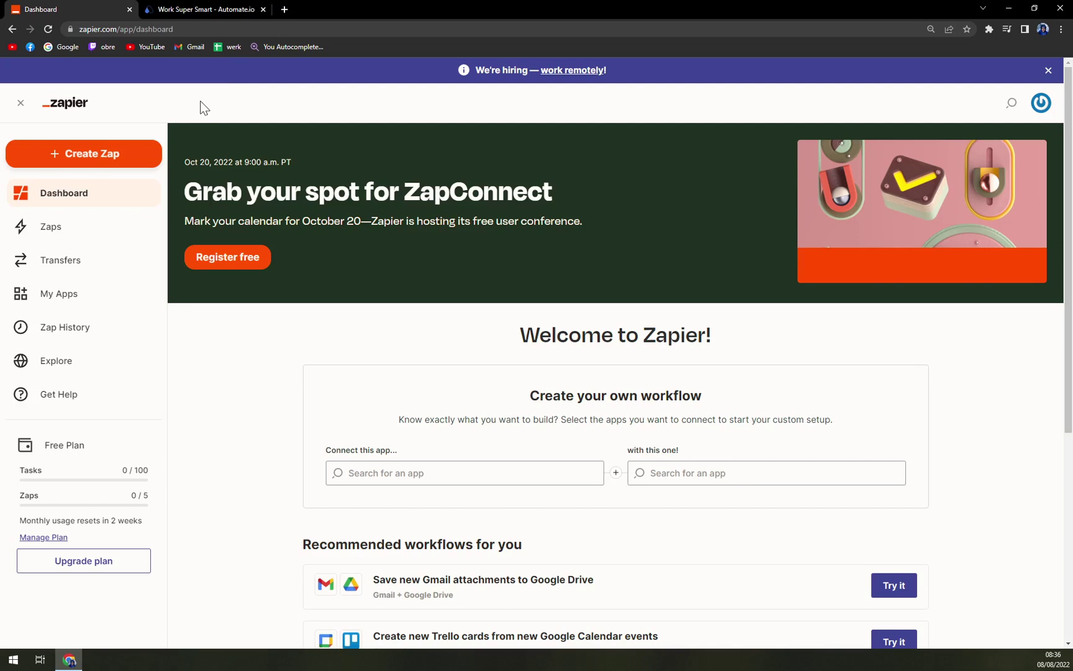
left_click(1041, 104)
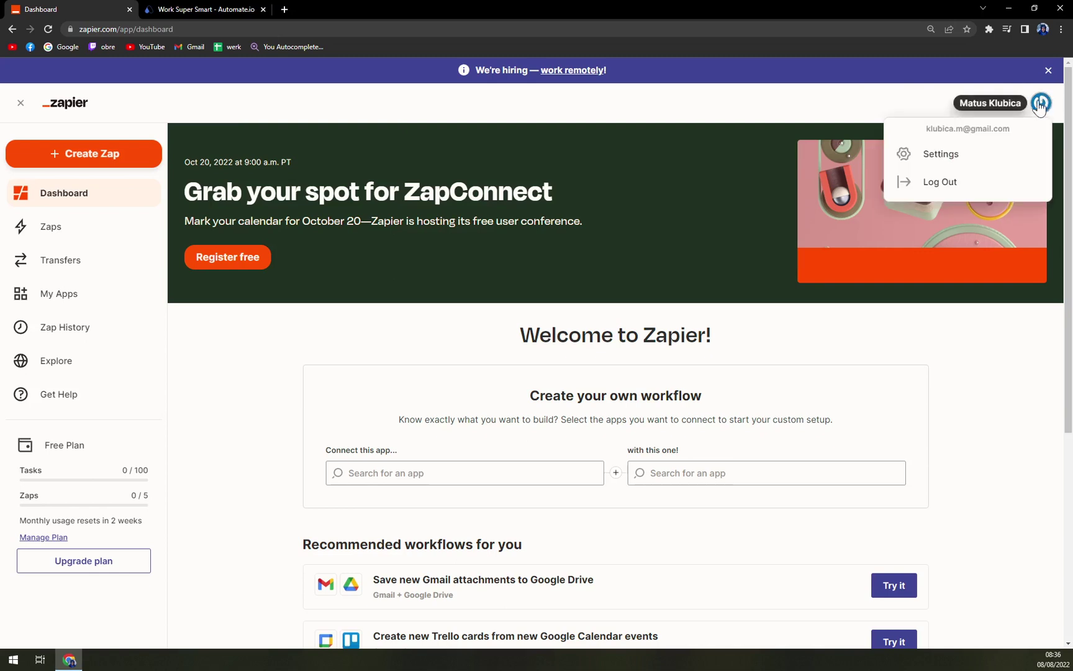
left_click(610, 105)
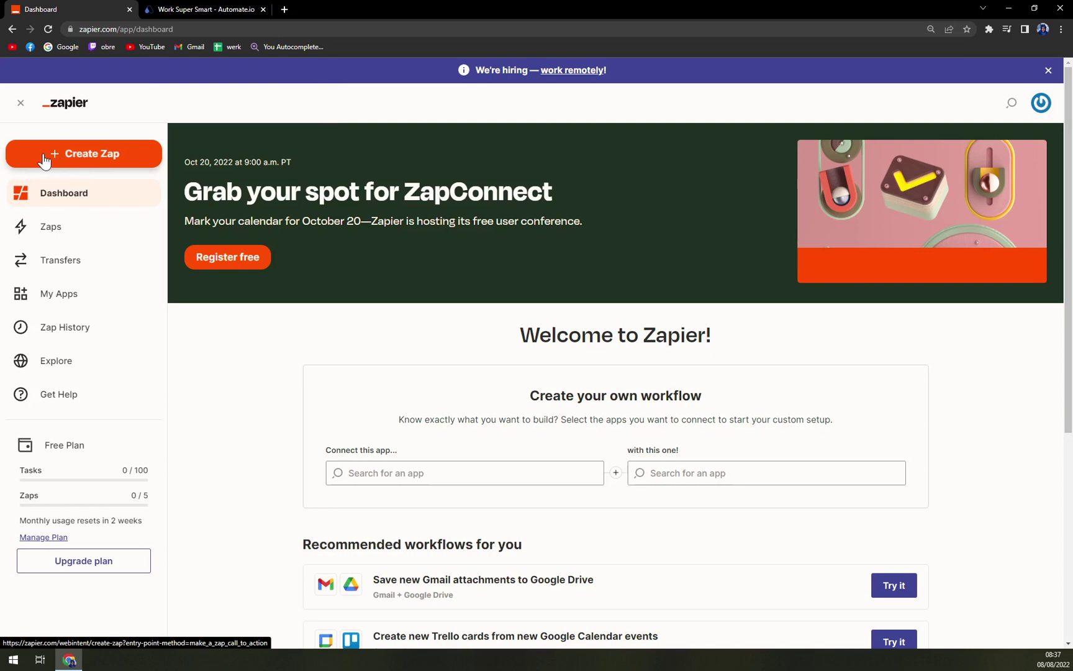
Start a new Zap and search the trigger apps for 'Doodle'
left_click(109, 165)
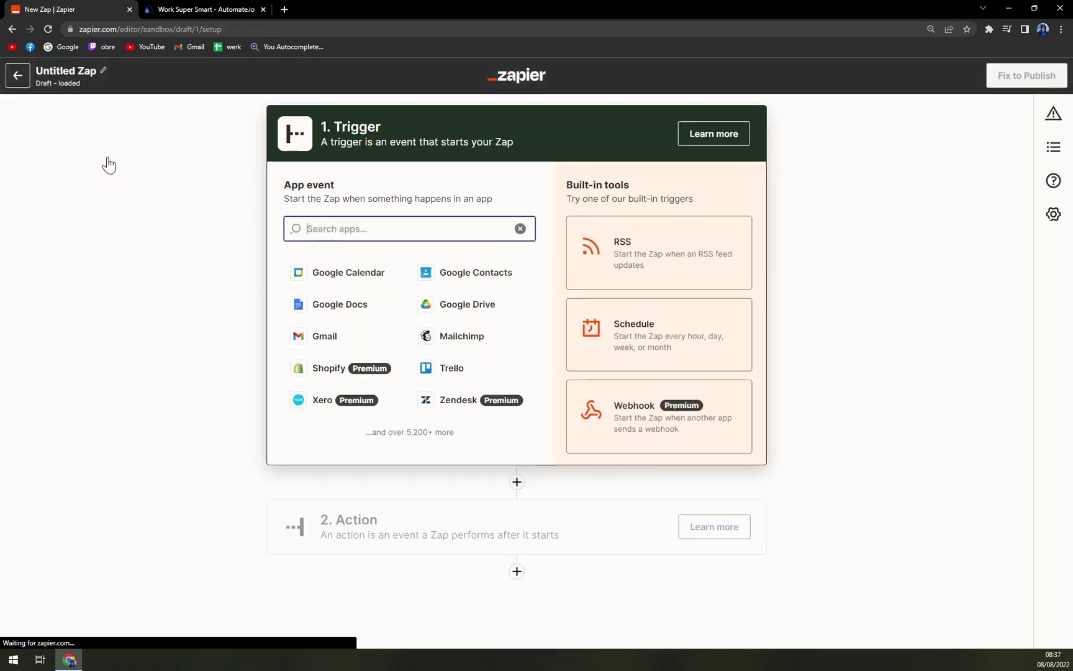
left_click(69, 241)
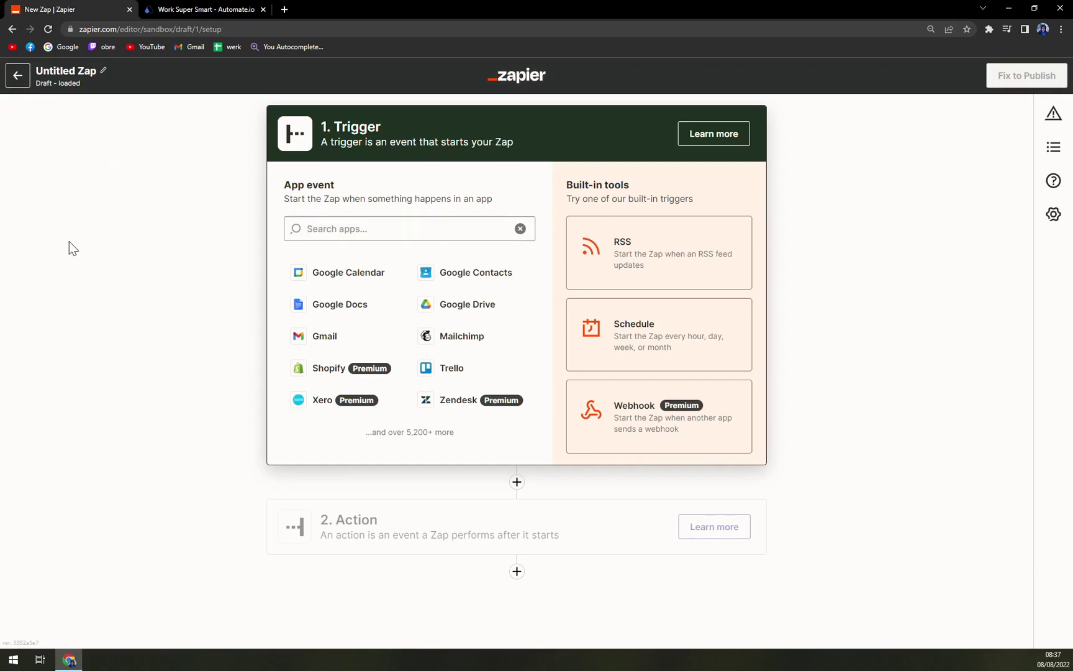
left_click(306, 229)
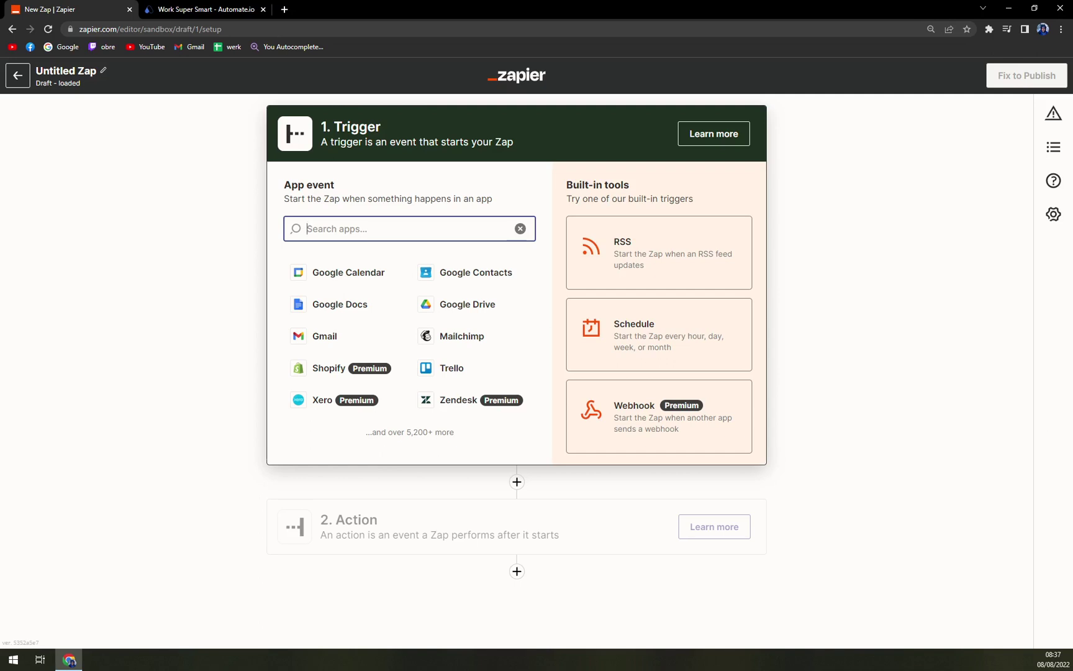
type("Doodle")
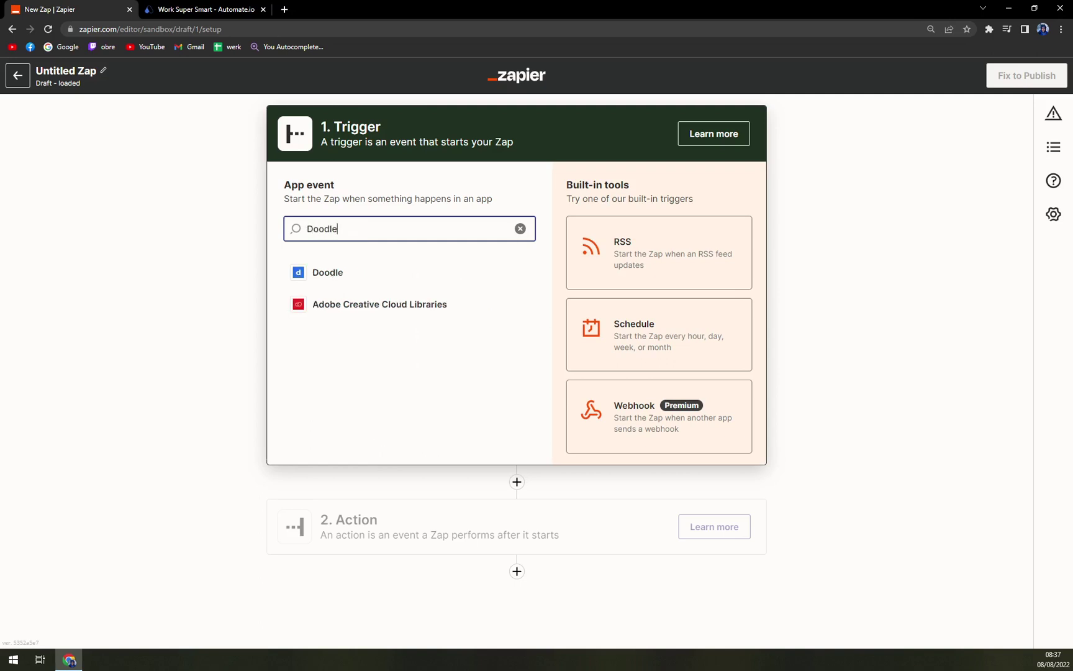
Choose Doodle as the trigger app and set its event to Doodle Event Booked
left_click(339, 271)
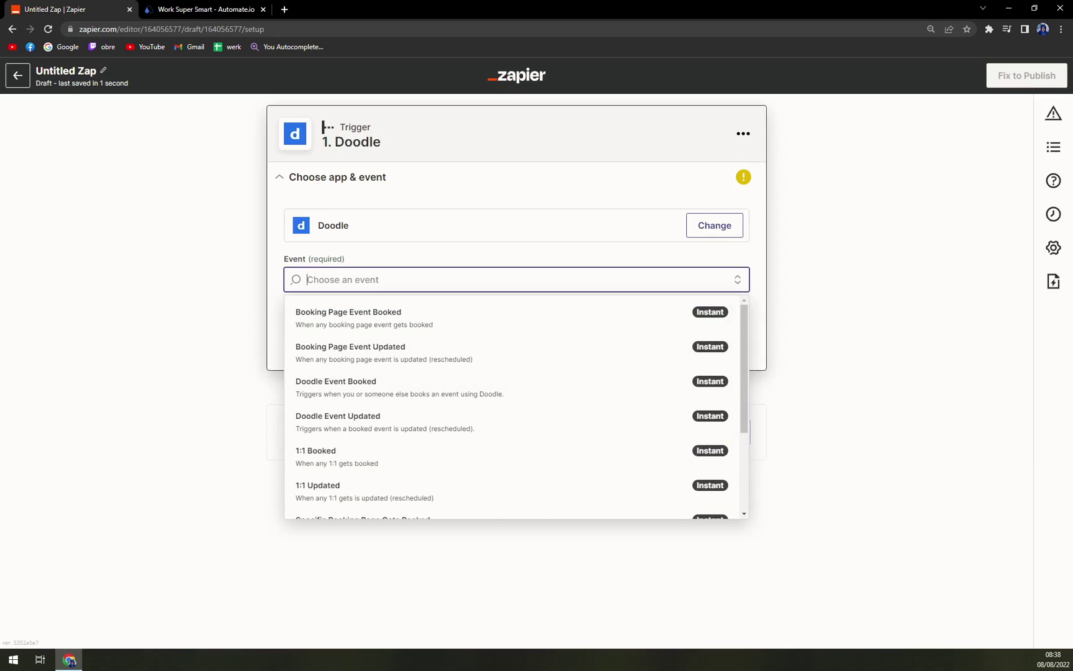
scroll(391, 354, "down", 2)
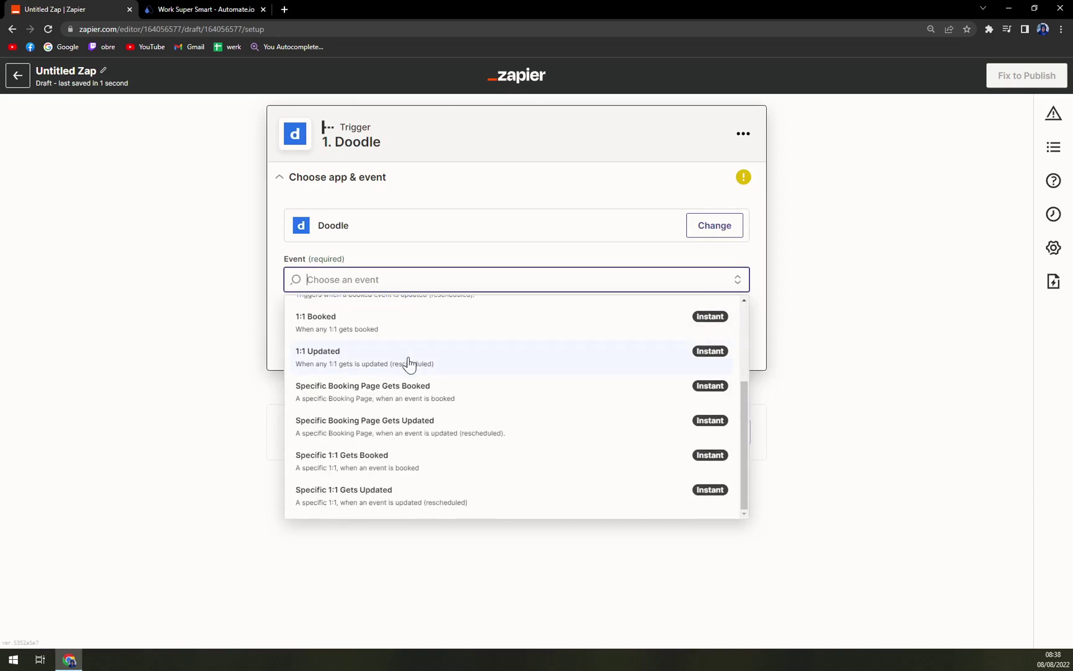
scroll(398, 408, "up", 3)
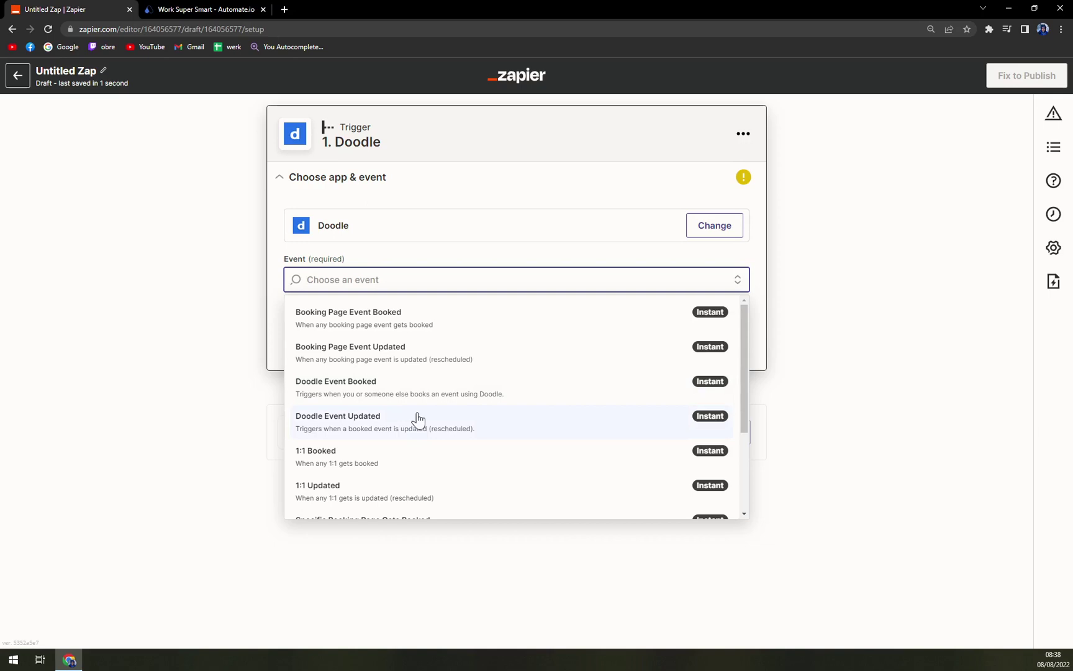
scroll(419, 426, "down", 2)
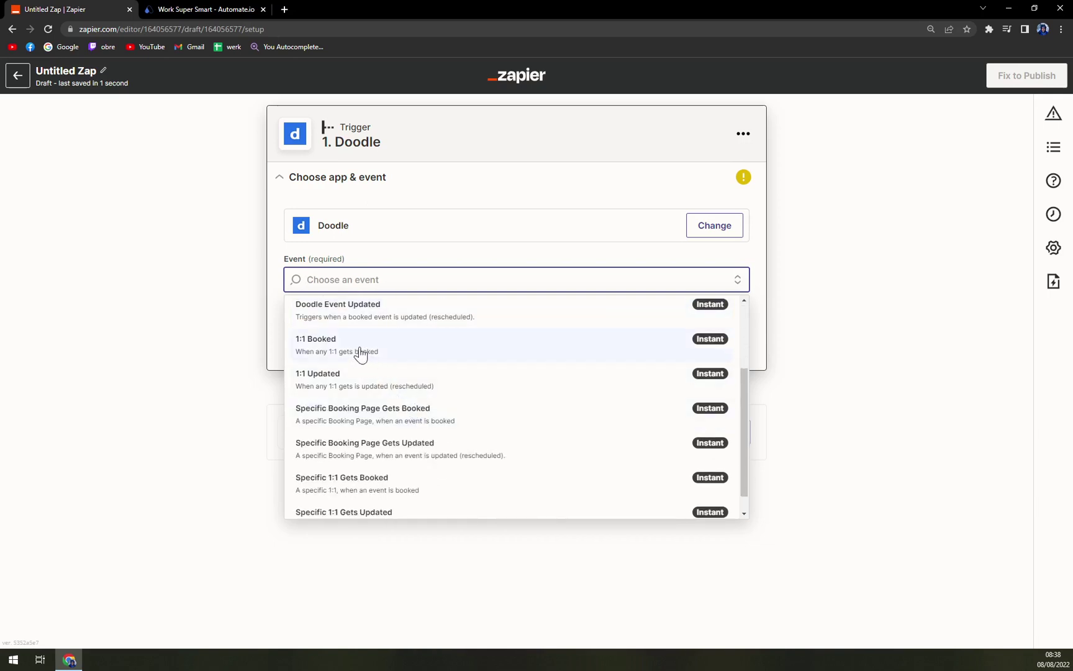
scroll(345, 392, "down", 1)
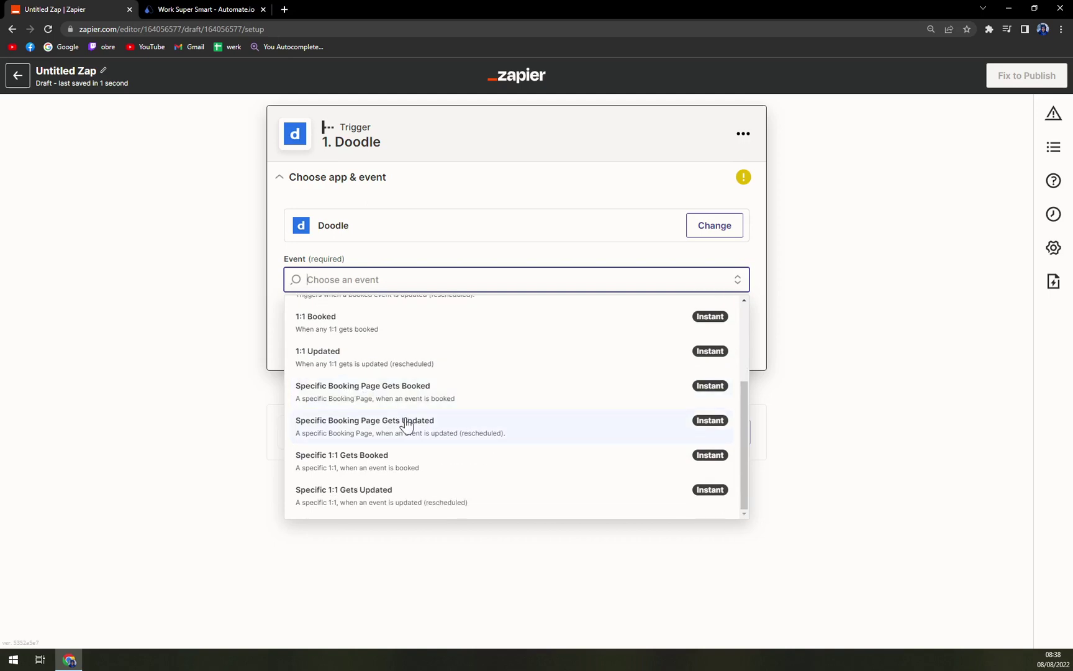
scroll(413, 447, "up", 3)
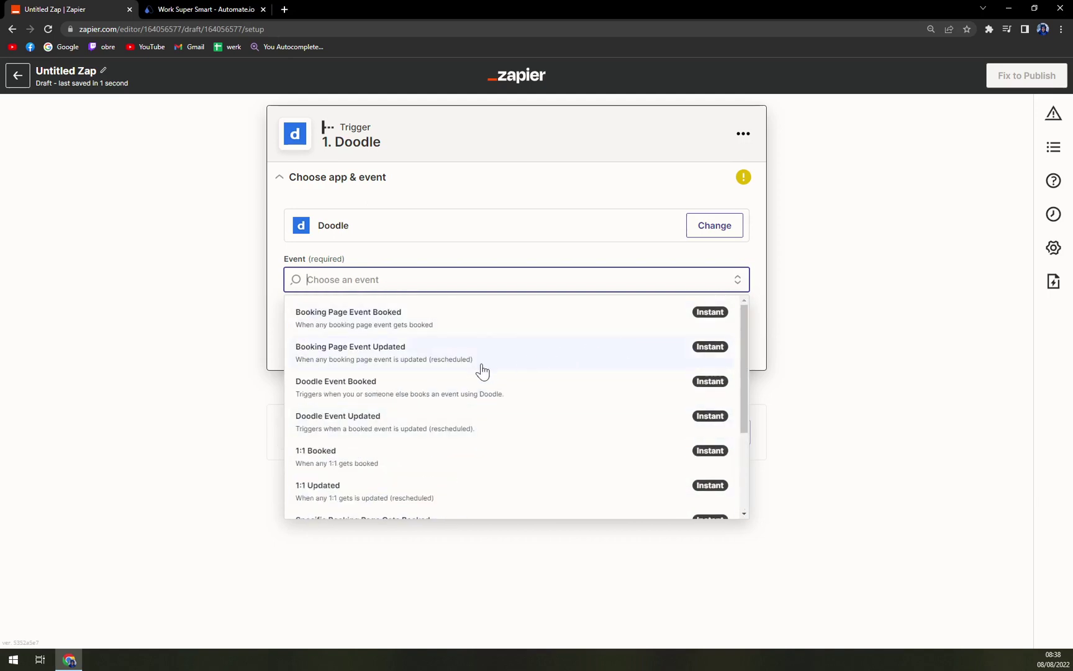
left_click(365, 396)
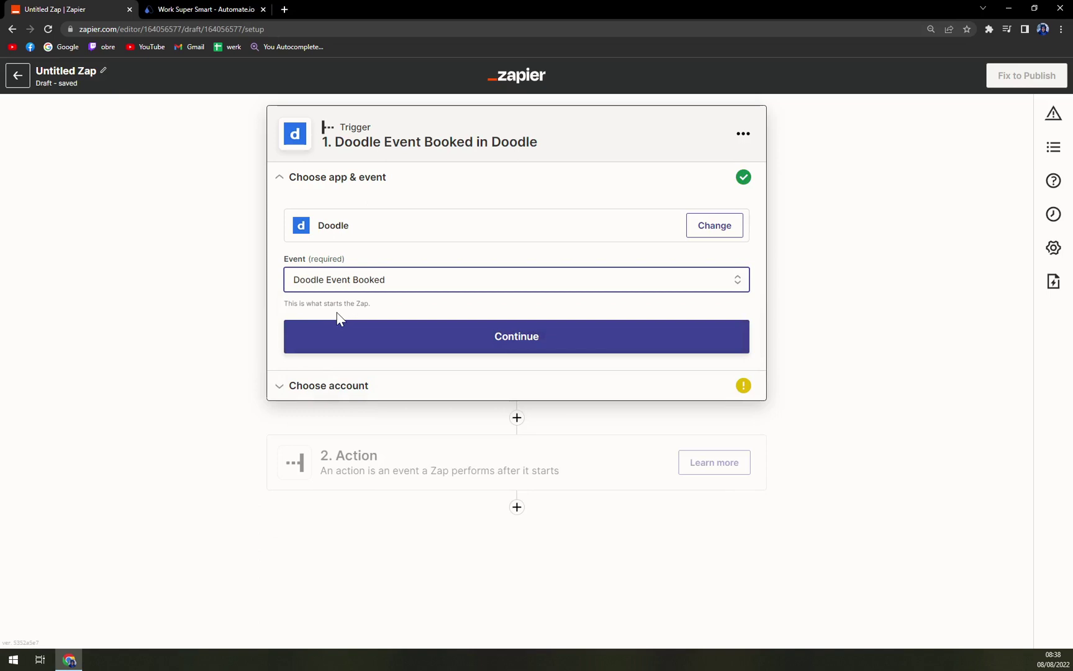
Move to the Doodle account step and sign in to Doodle with Google, accepting all cookies
left_click(352, 338)
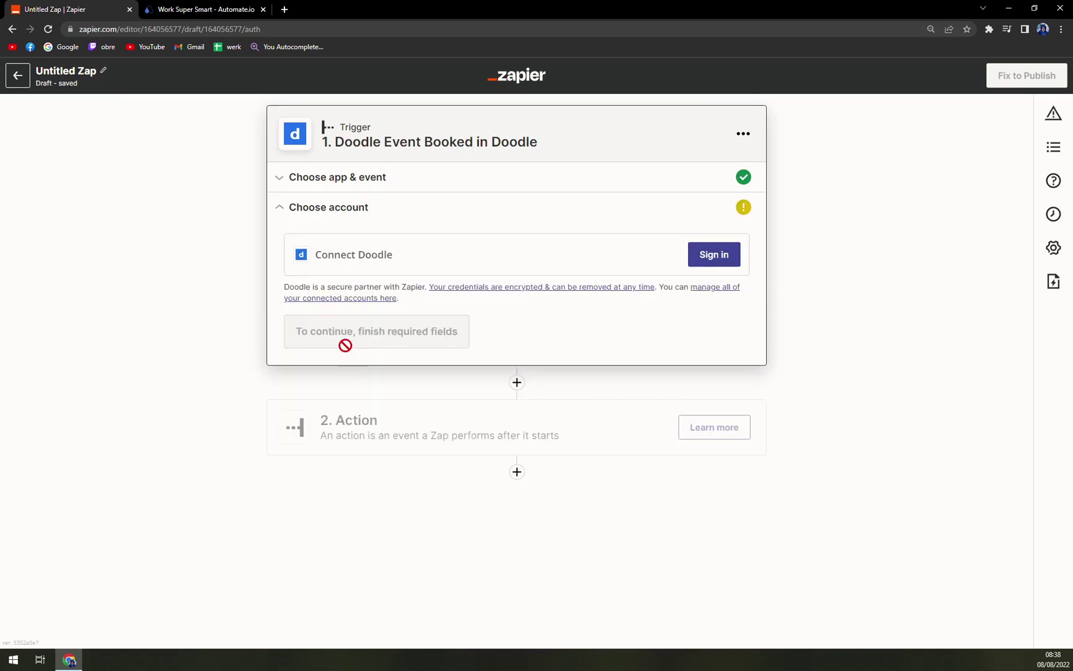
left_click(718, 257)
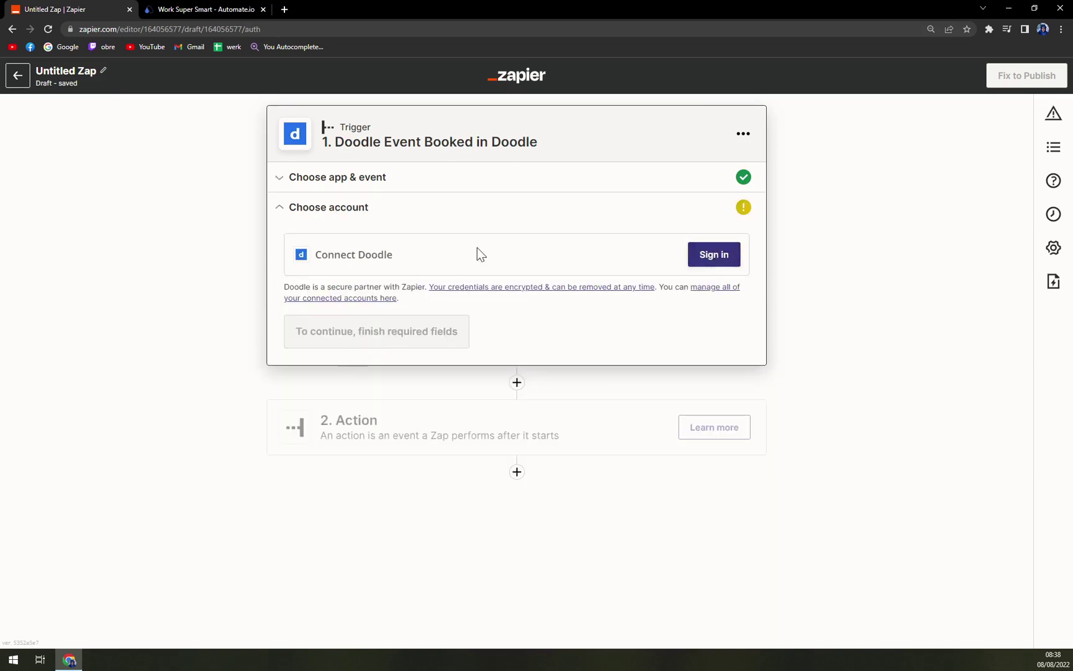
left_click(716, 259)
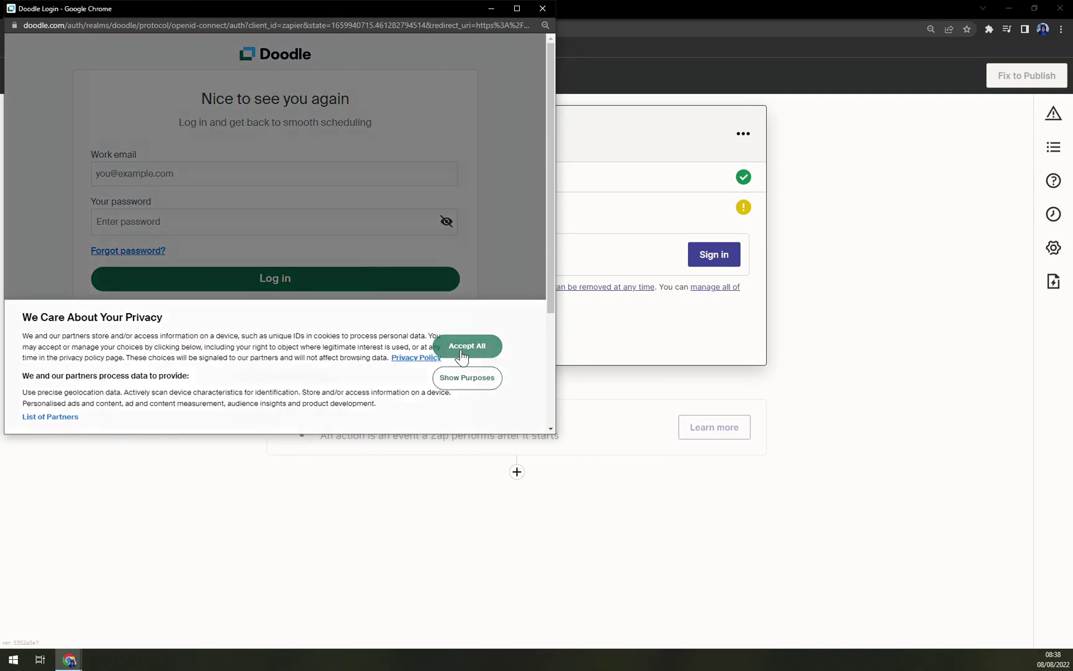
left_click(461, 355)
left_click(279, 351)
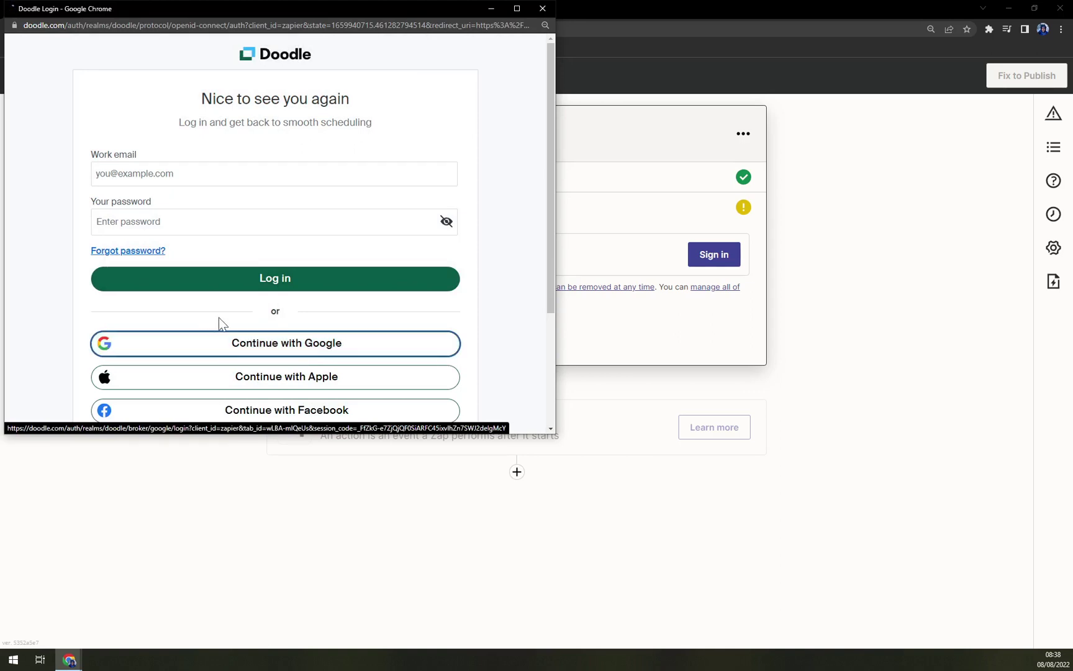
left_click(273, 349)
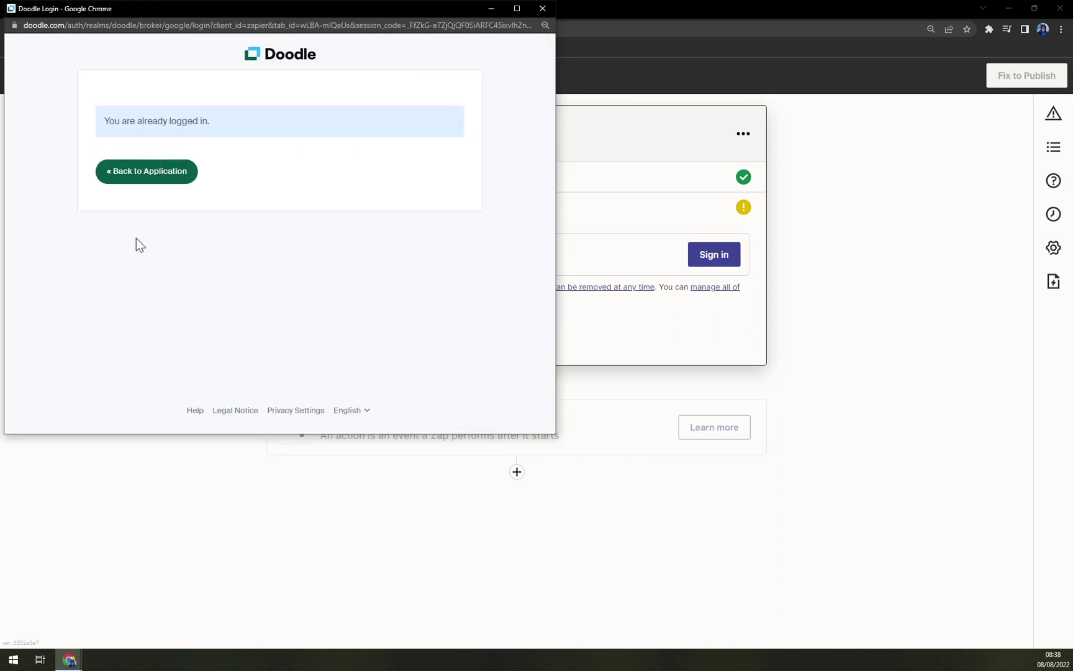
left_click(161, 181)
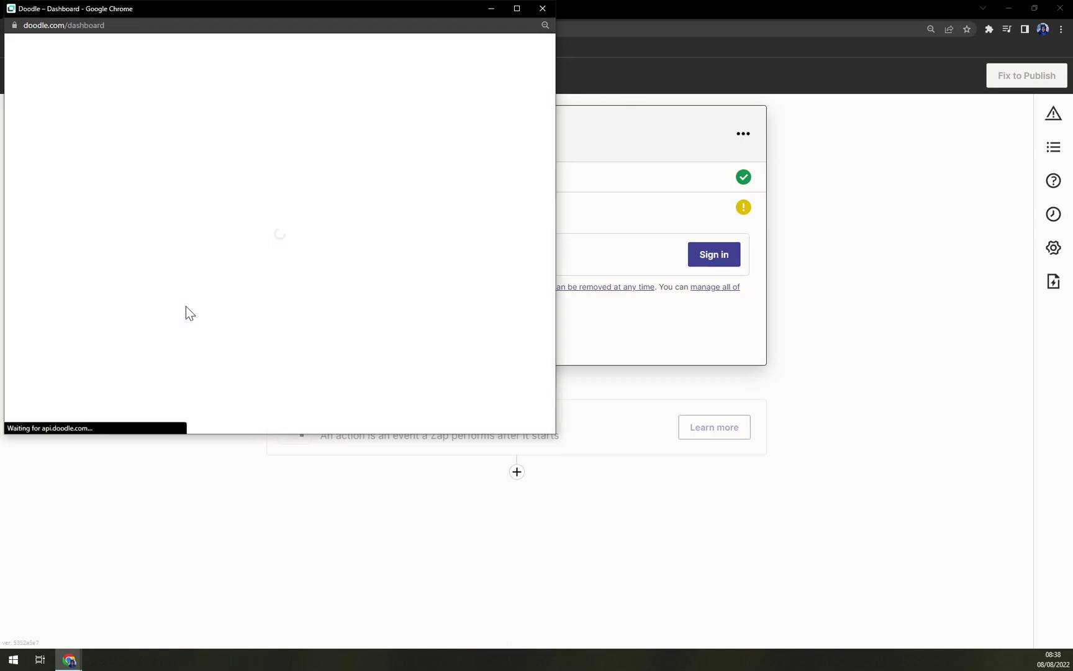
Open the Group Call poll and look over its 2-hour group event details
scroll(184, 311, "down", 1)
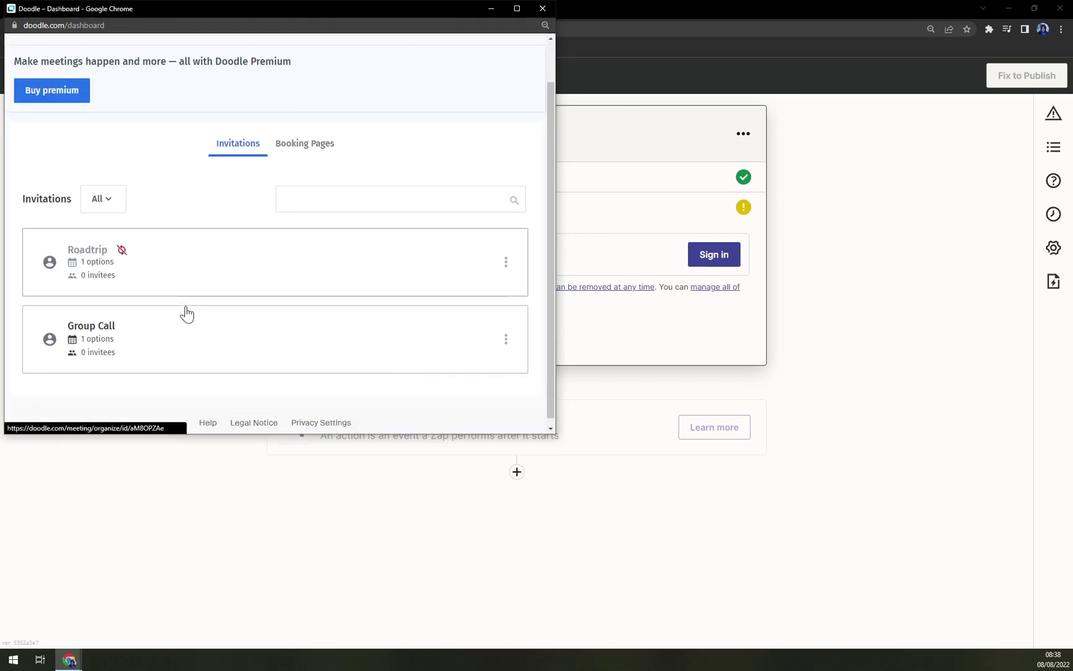
scroll(196, 369, "up", 1)
scroll(311, 320, "down", 1)
left_click(194, 358)
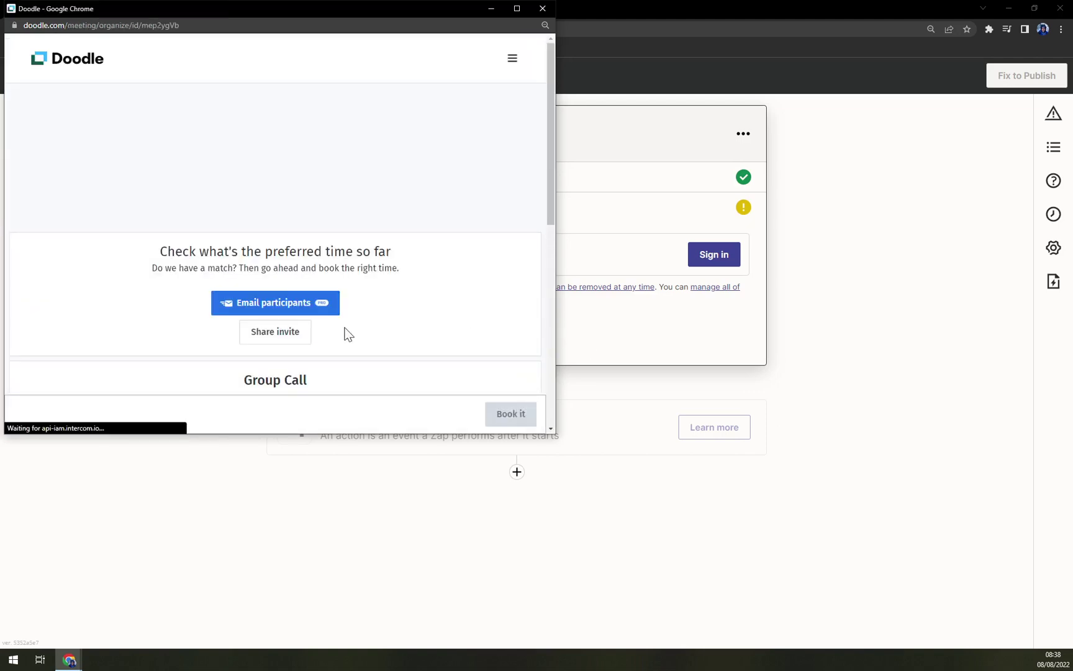
scroll(483, 427, "down", 5)
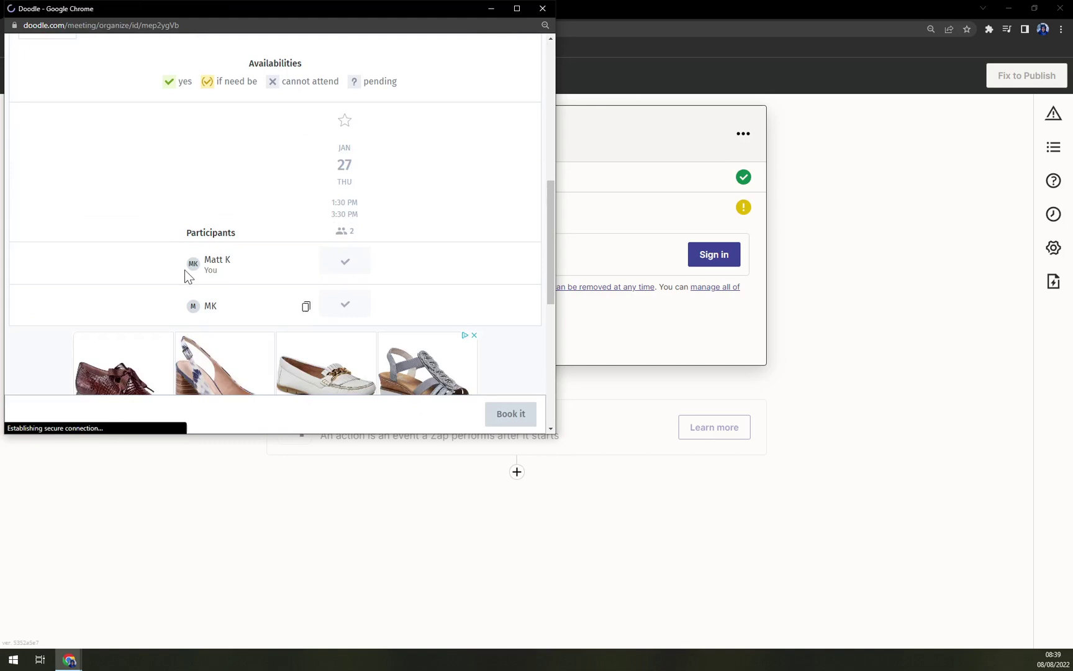
scroll(185, 269, "up", 10)
scroll(402, 352, "down", 1)
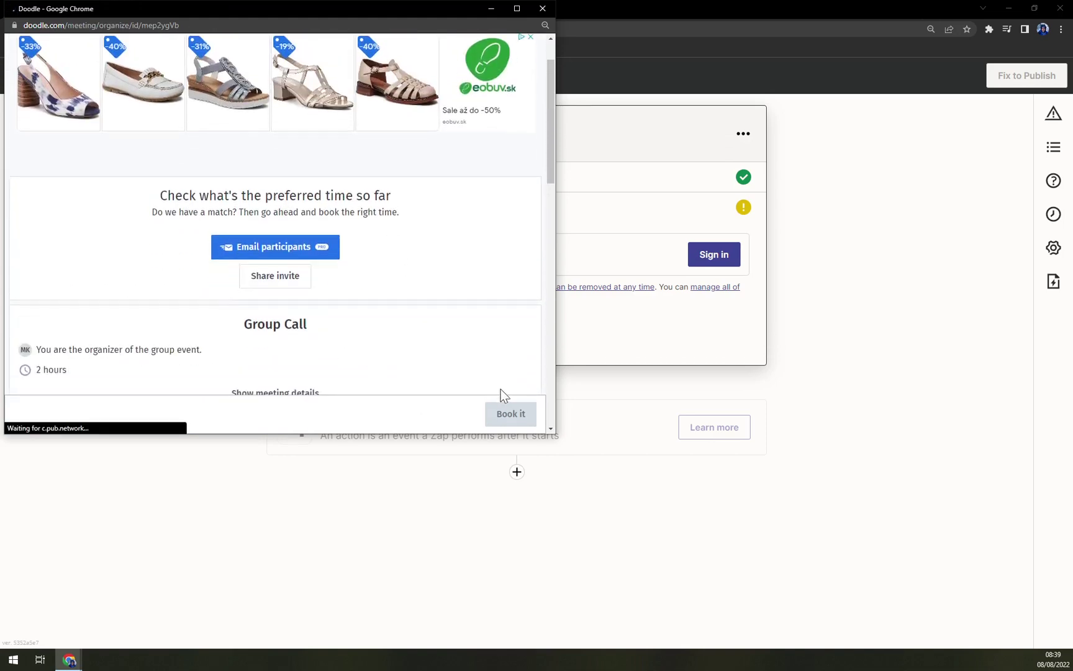
Close the Doodle window, connect the signed-in Doodle account, and continue to Test trigger
left_click(543, 9)
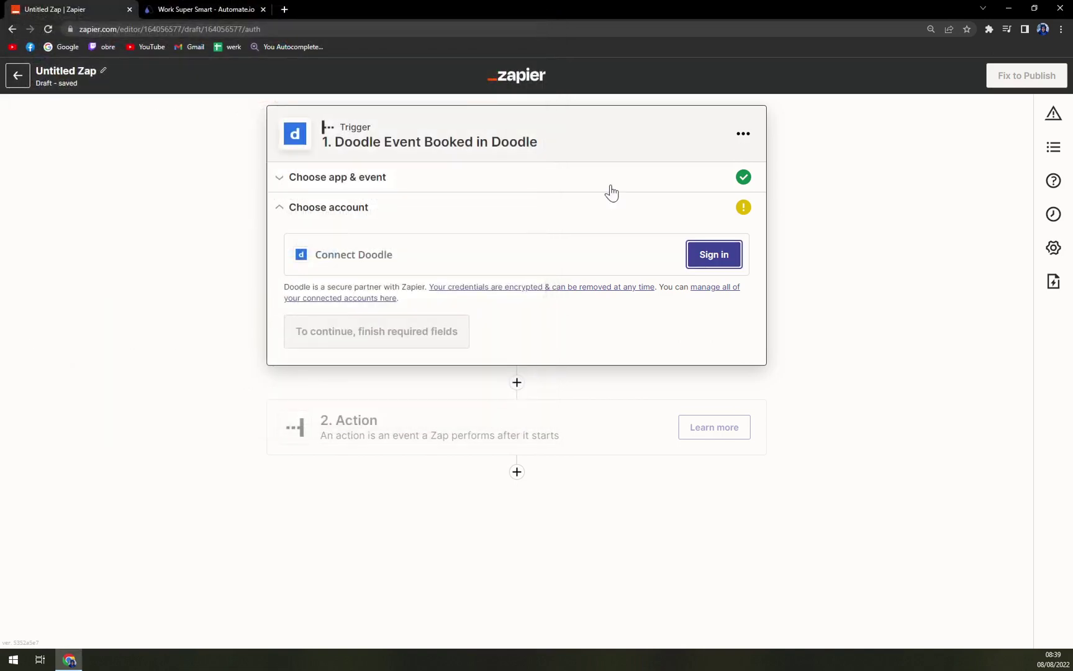
left_click(711, 262)
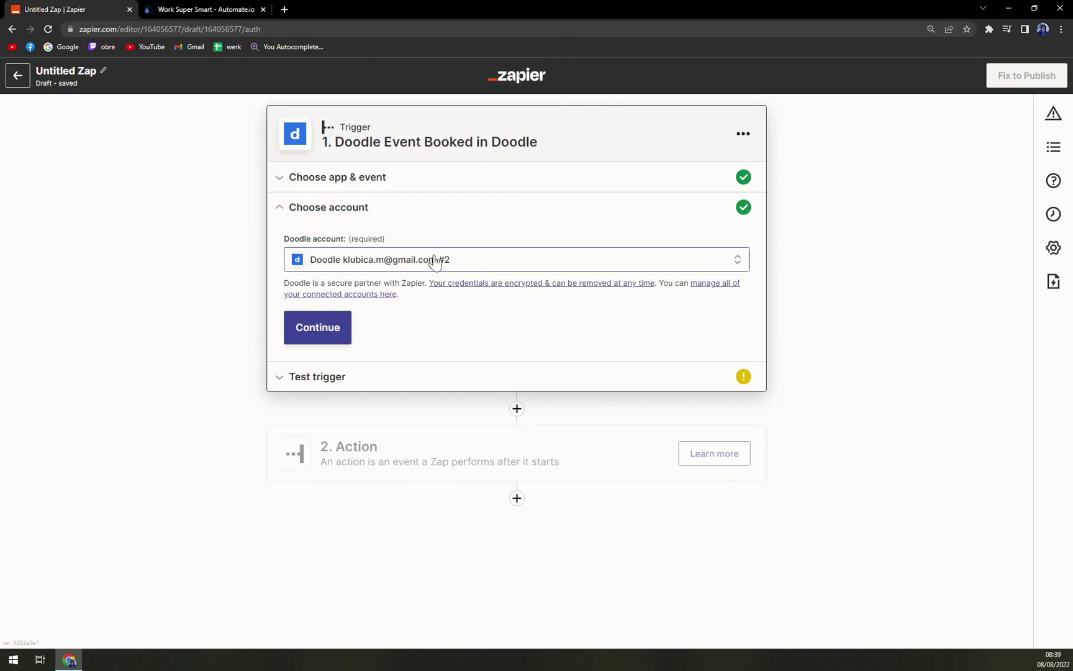
left_click(329, 326)
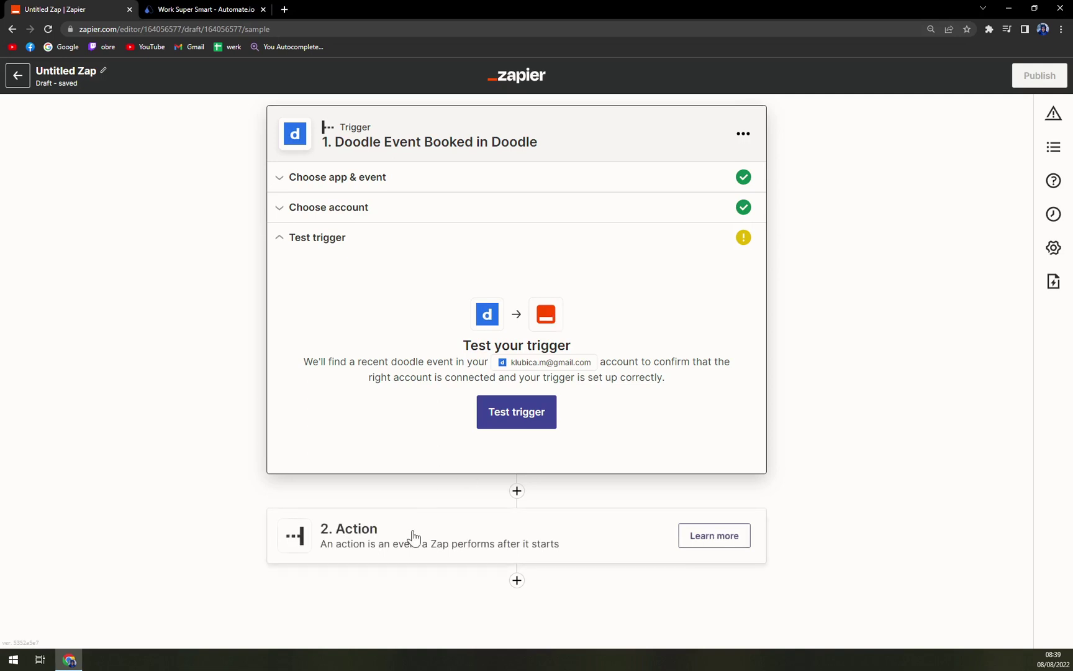
Add an action step using Microsoft Outlook with the Create Event event
left_click(446, 543)
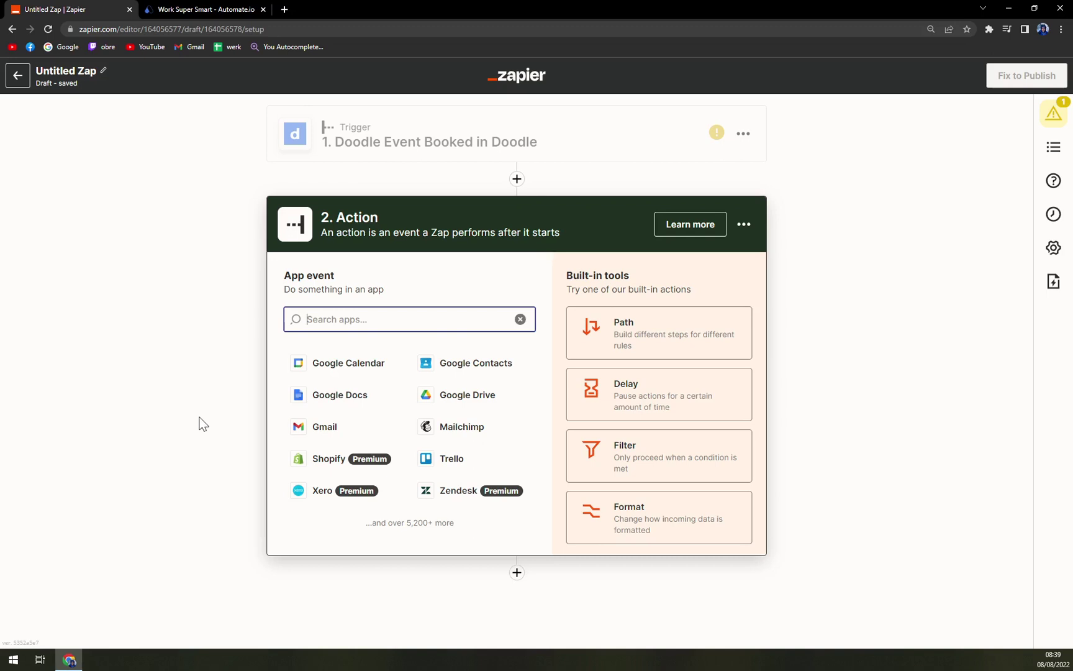
type("out")
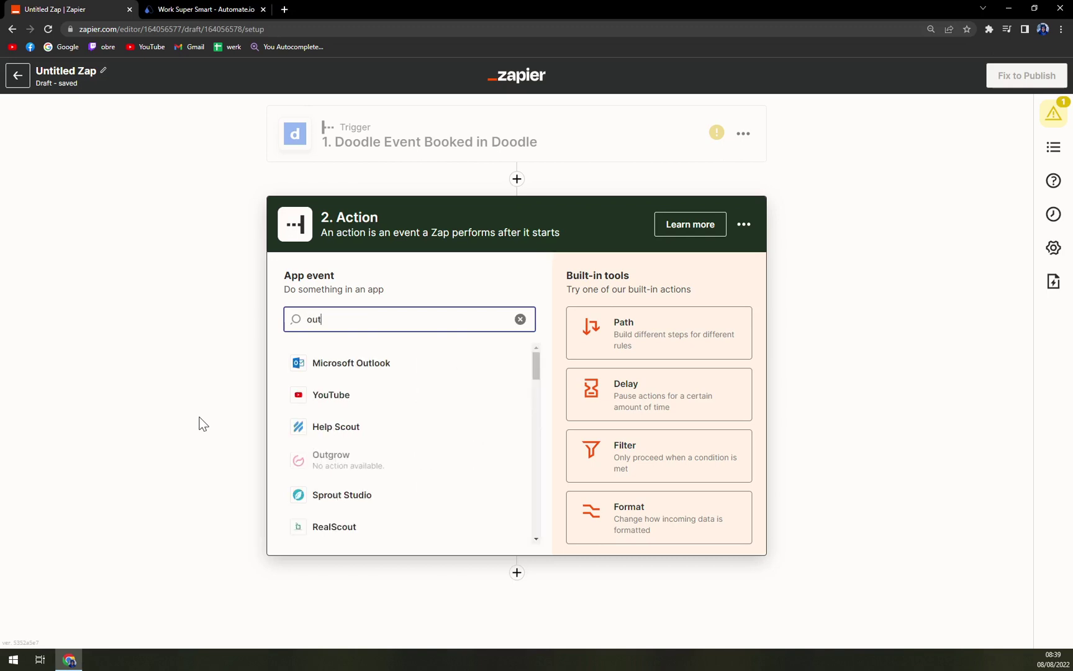
left_click(353, 372)
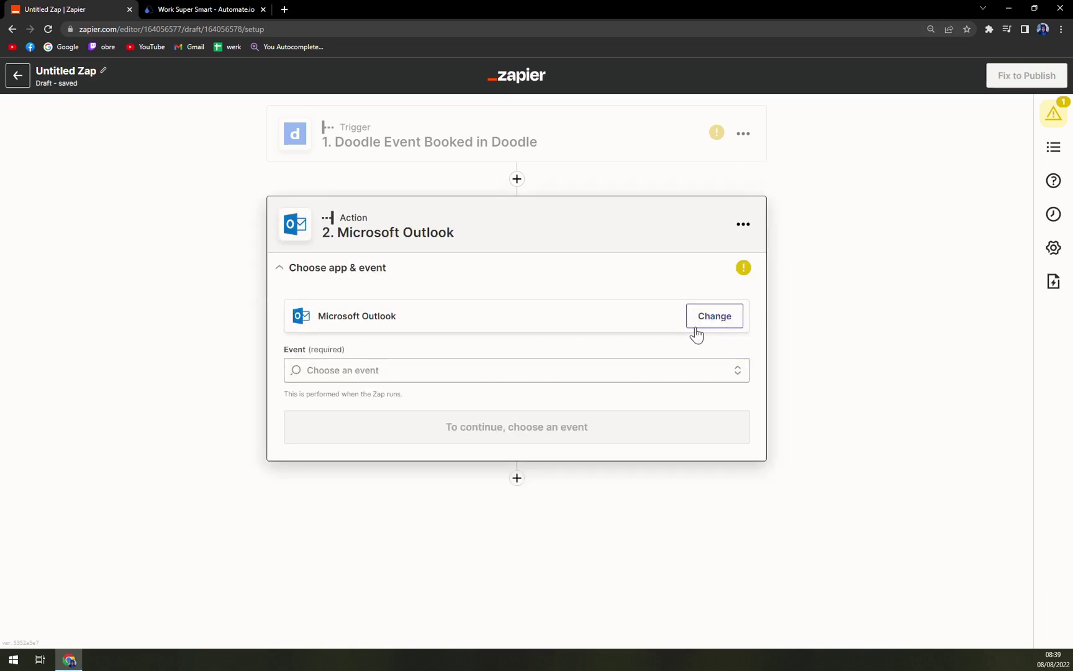
left_click(494, 369)
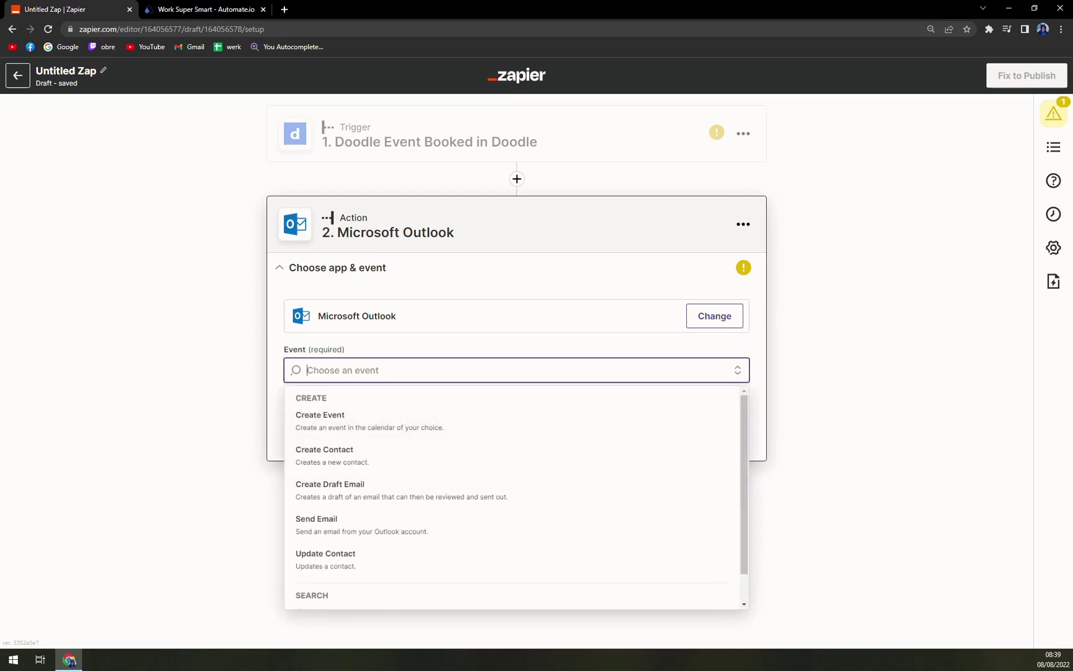
scroll(467, 455, "down", 2)
scroll(419, 491, "up", 2)
left_click(360, 428)
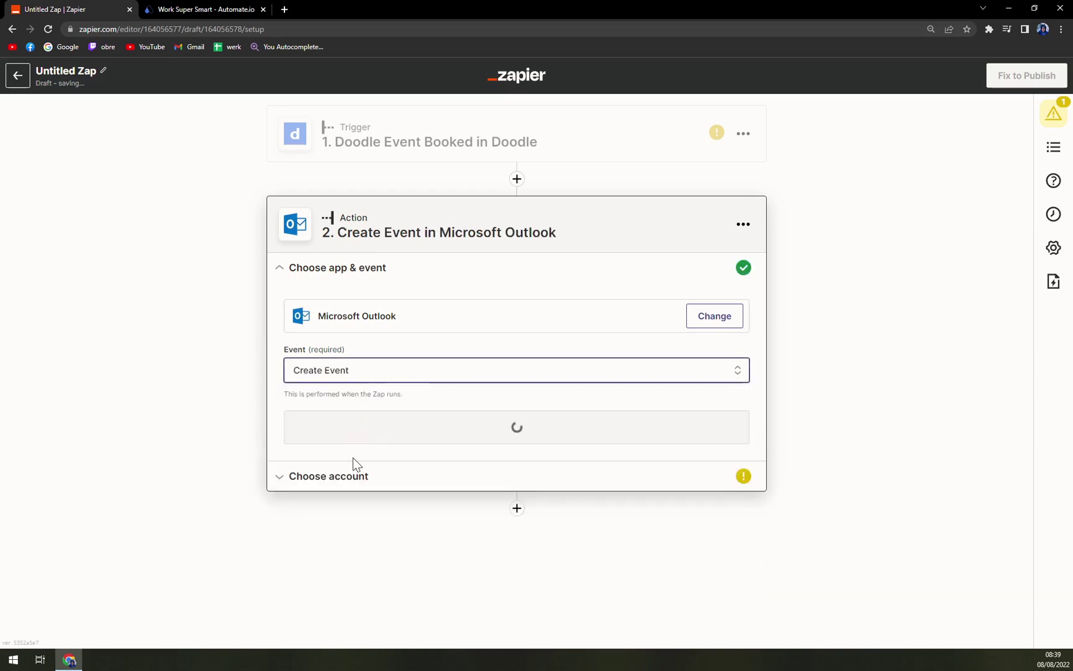
Select the existing, expired Outlook account for the action
left_click(371, 438)
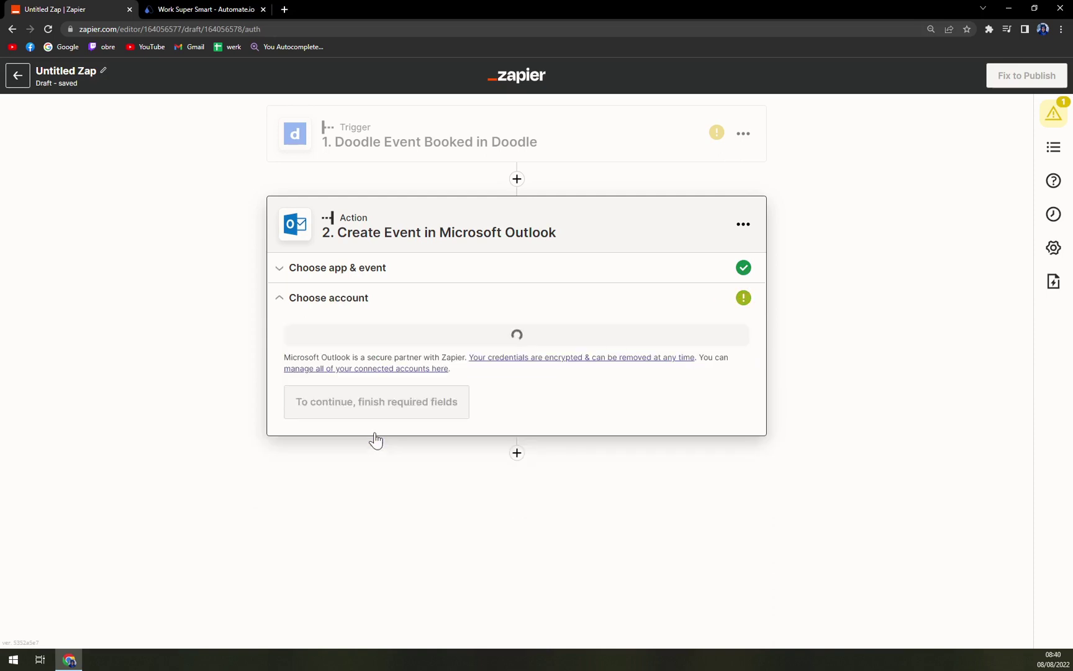
left_click(354, 351)
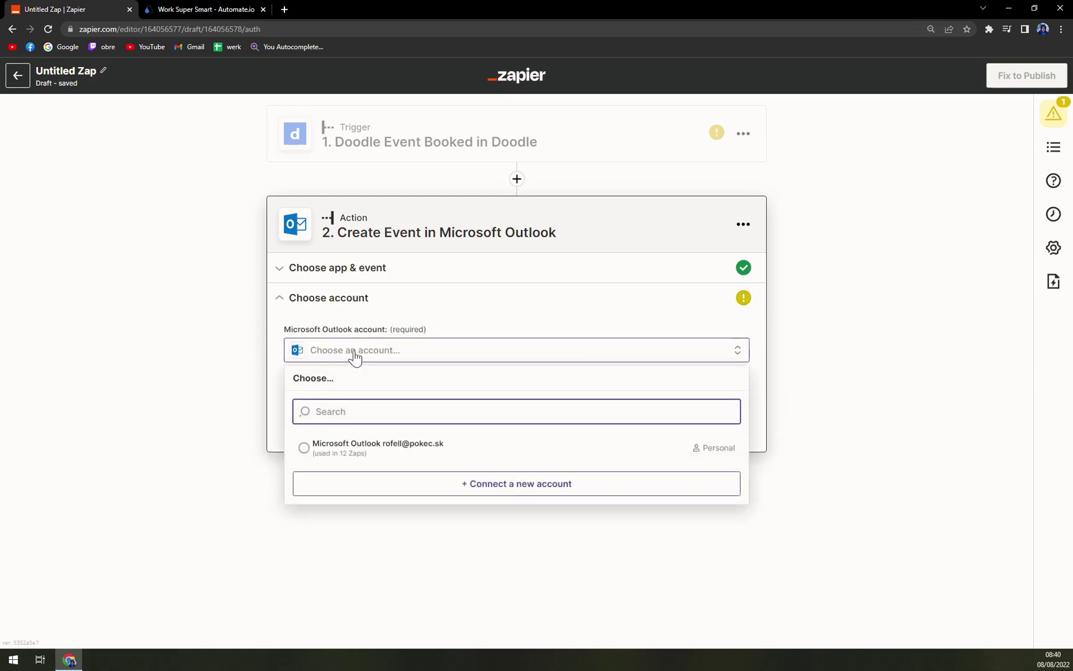
left_click(351, 452)
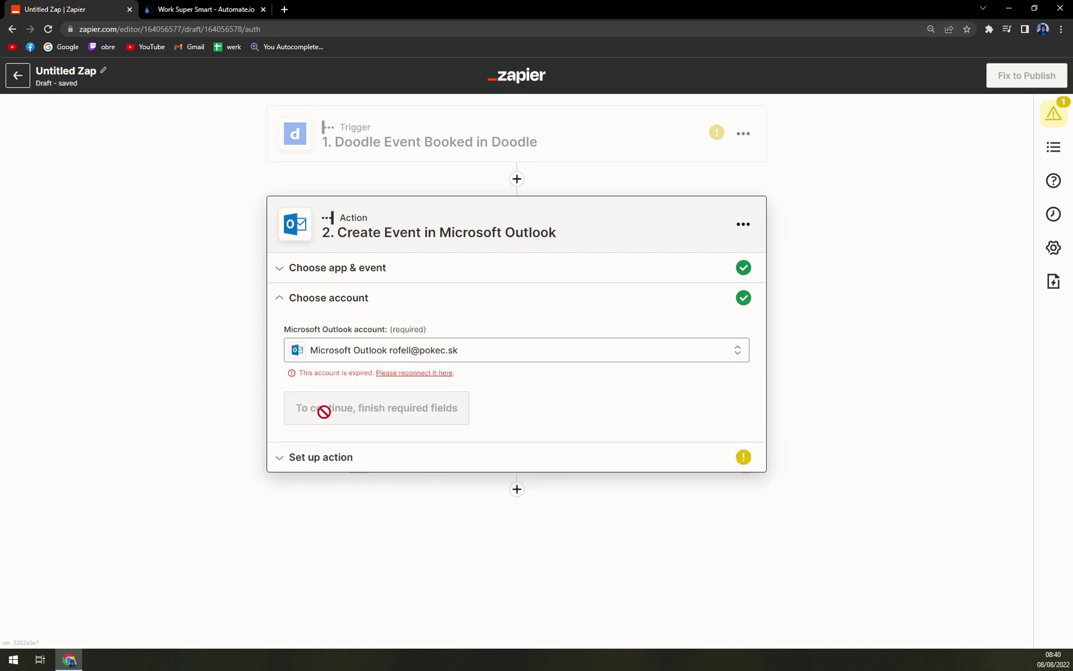
Reconnect Outlook by signing in to Microsoft with the corrected account e-mail and staying signed in
left_click(412, 374)
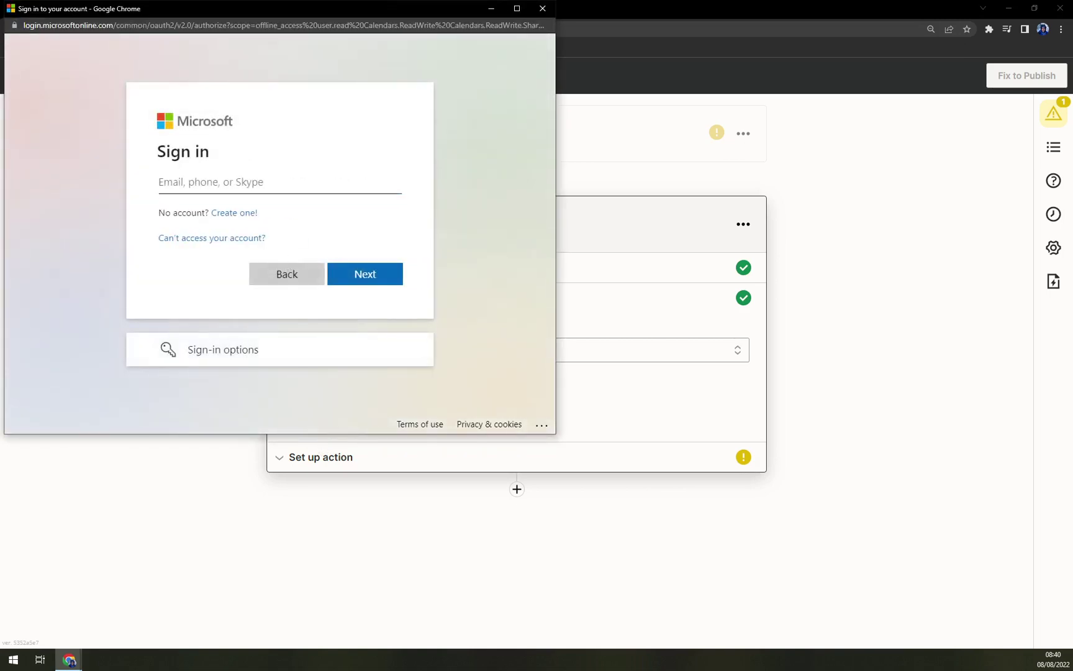
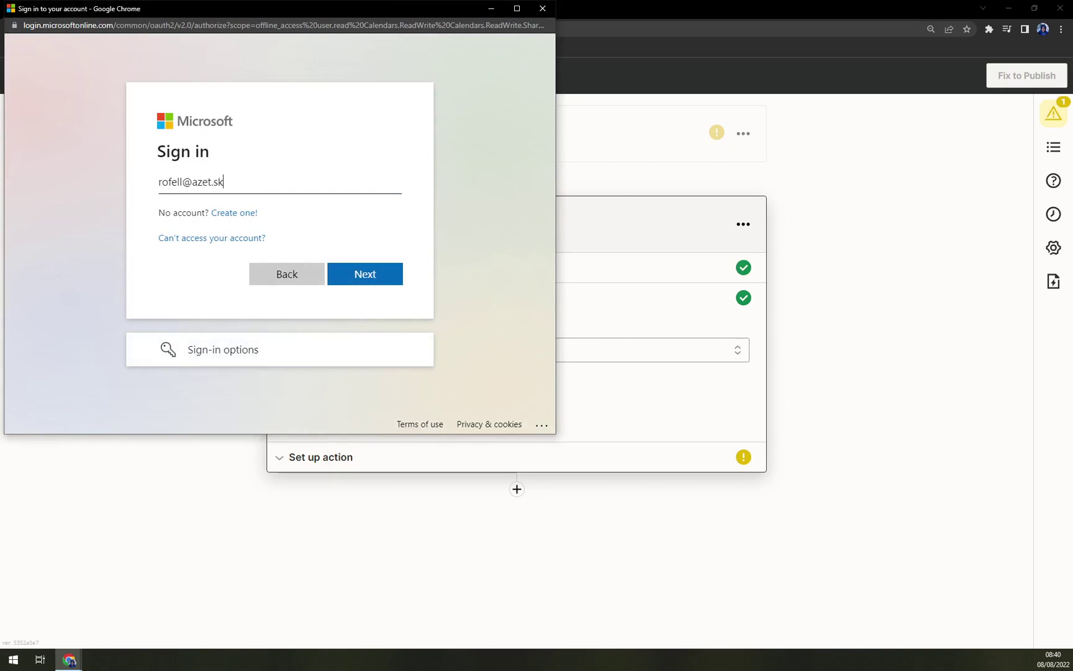
left_click(373, 274)
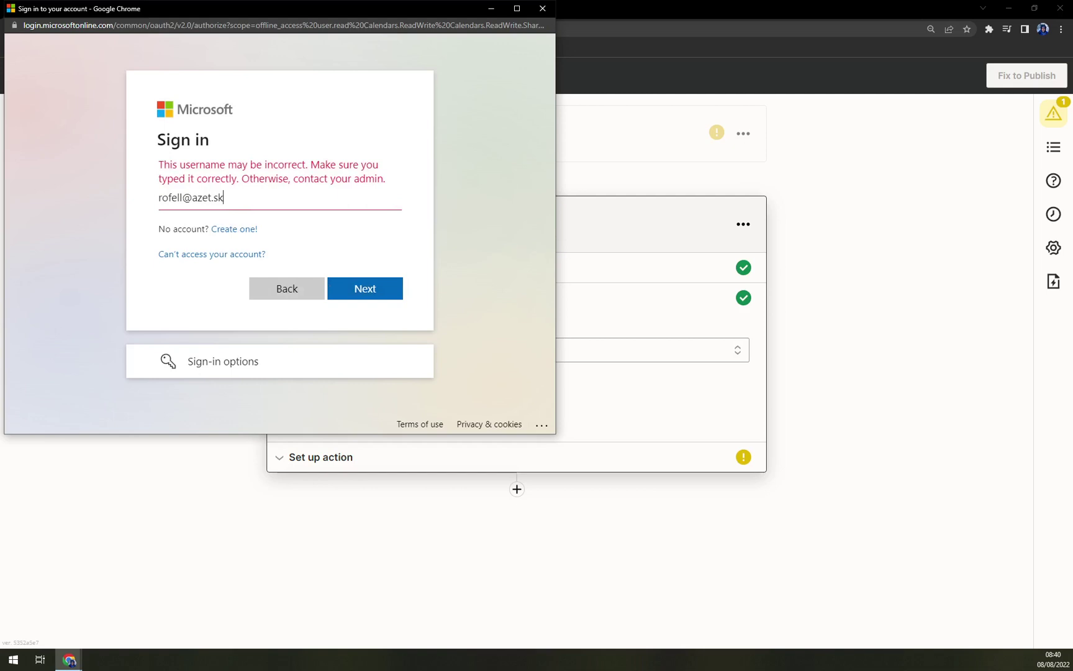
left_click_drag(209, 197, 211, 197)
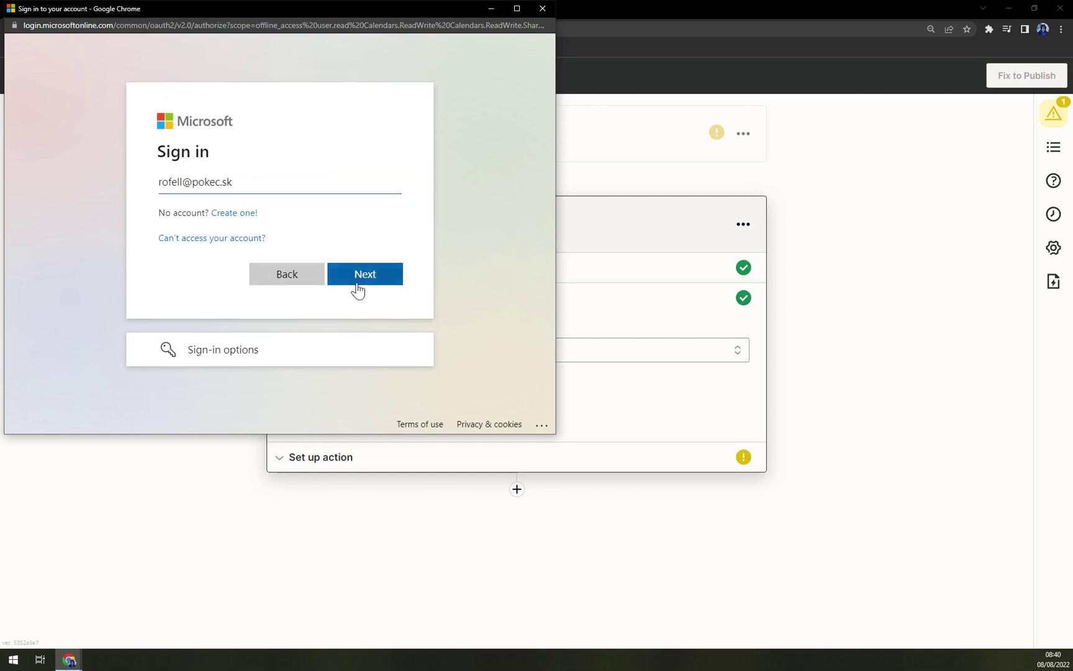
left_click(358, 286)
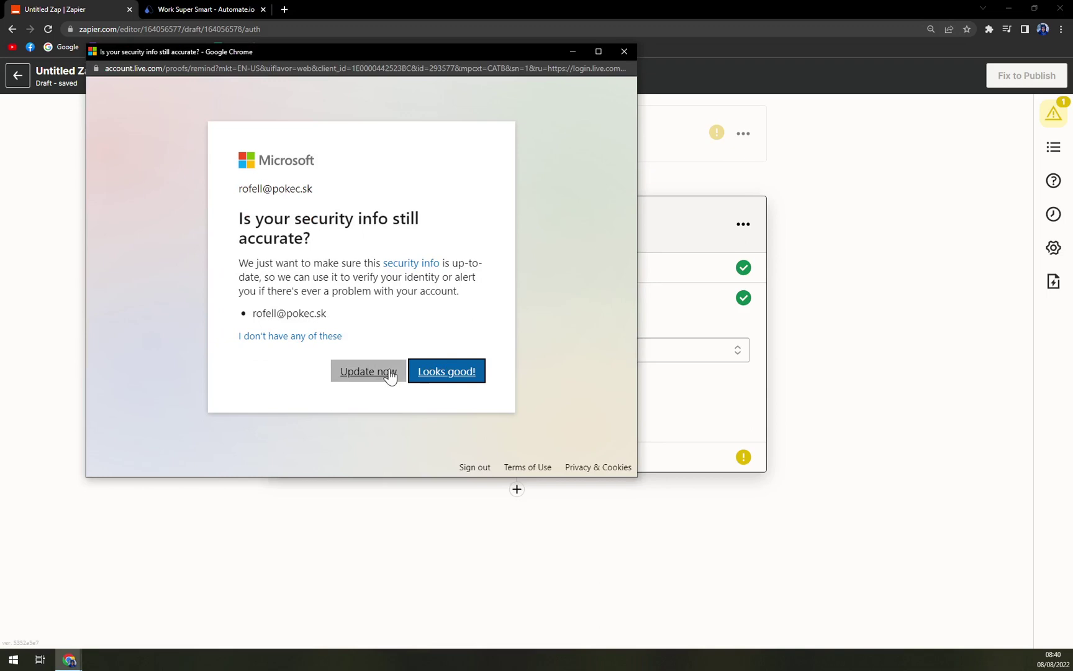
left_click(464, 380)
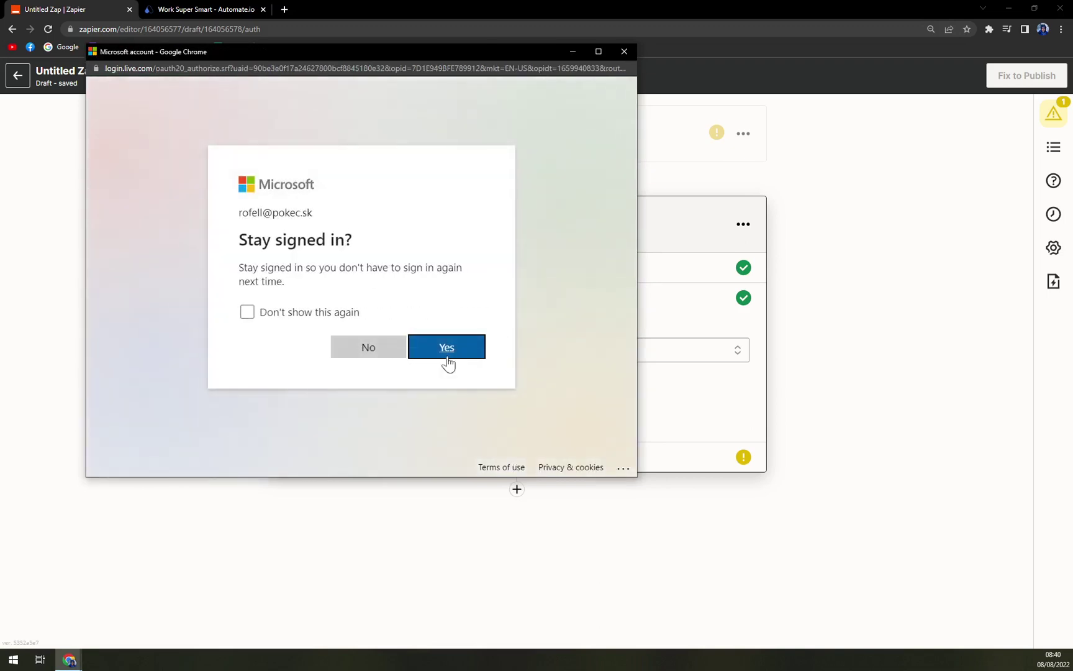
left_click(268, 312)
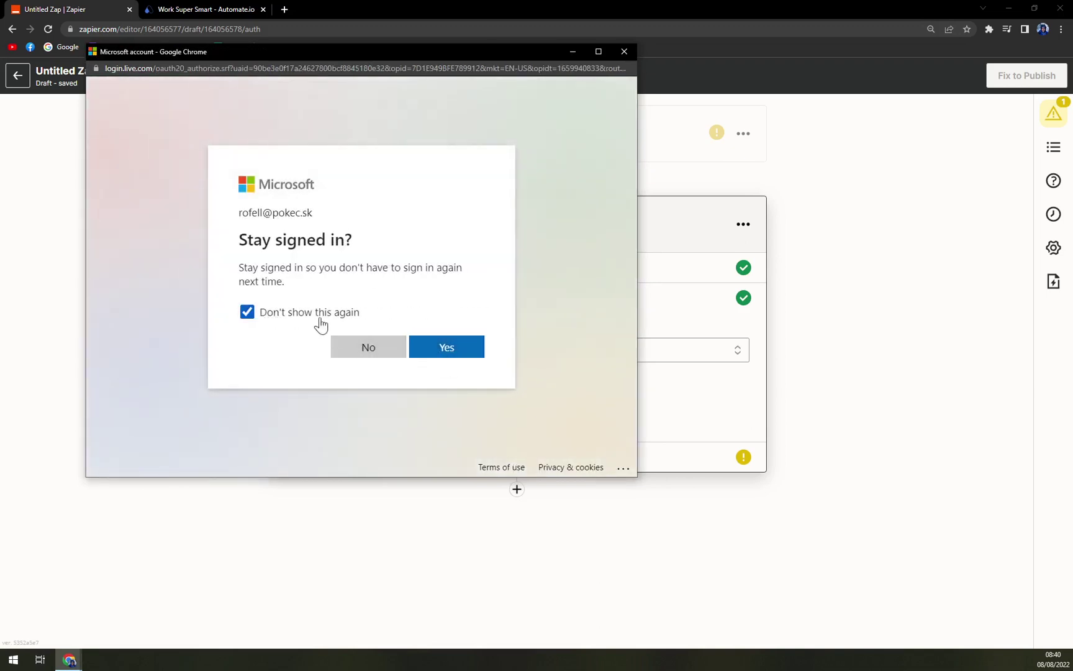
left_click(437, 348)
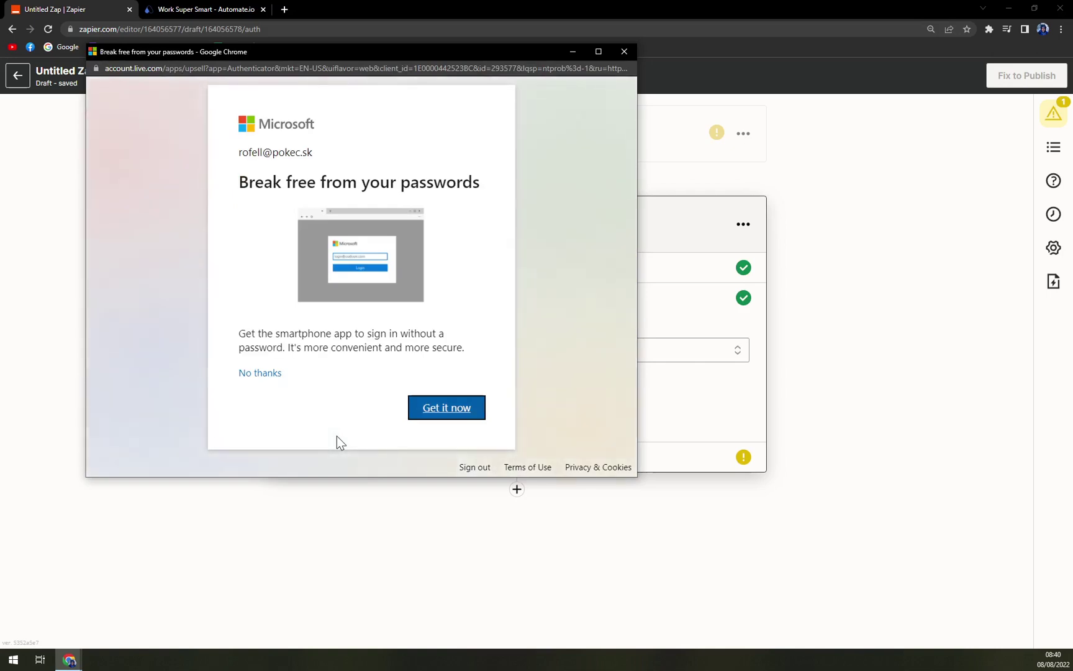
left_click(623, 52)
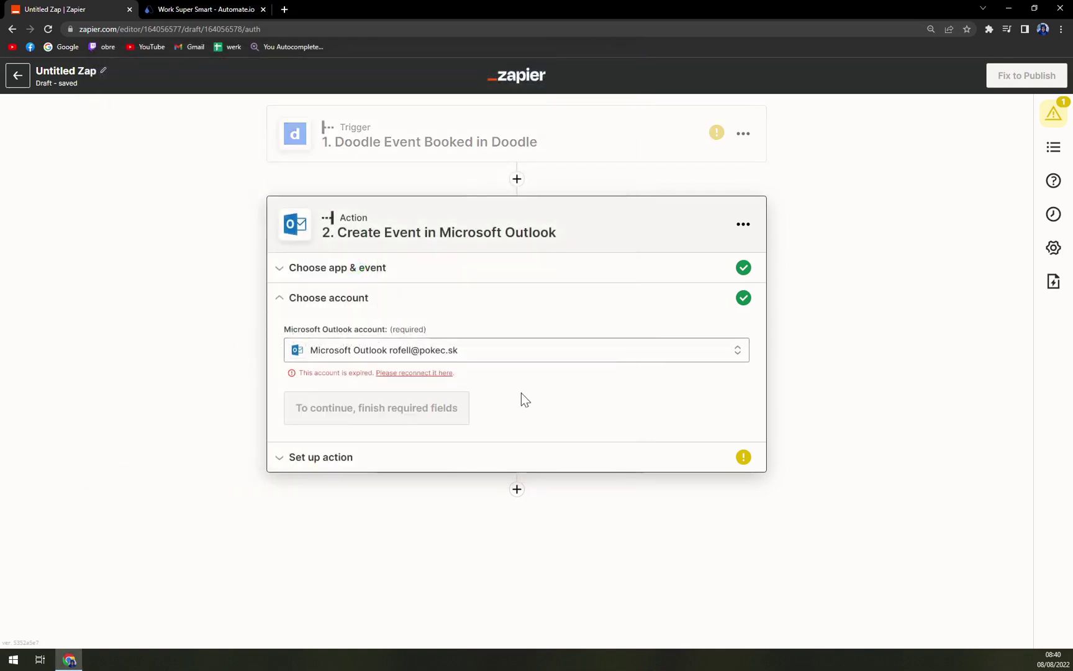
Reselect the expired Outlook account and sign in to Microsoft again with the account e-mail
left_click(694, 348)
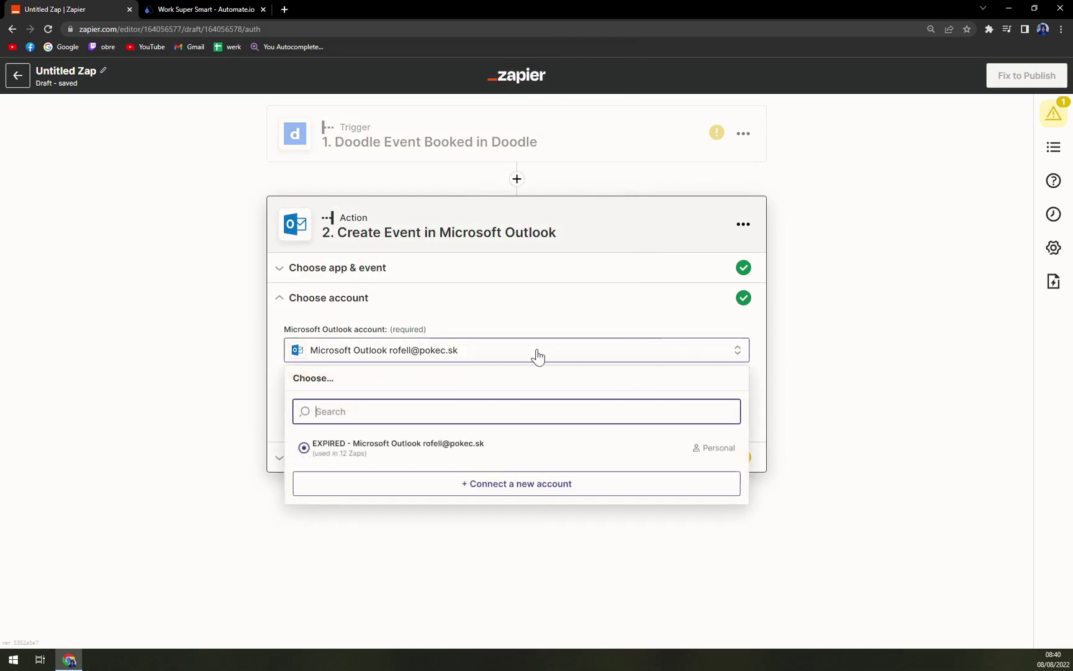
left_click(355, 450)
left_click(376, 373)
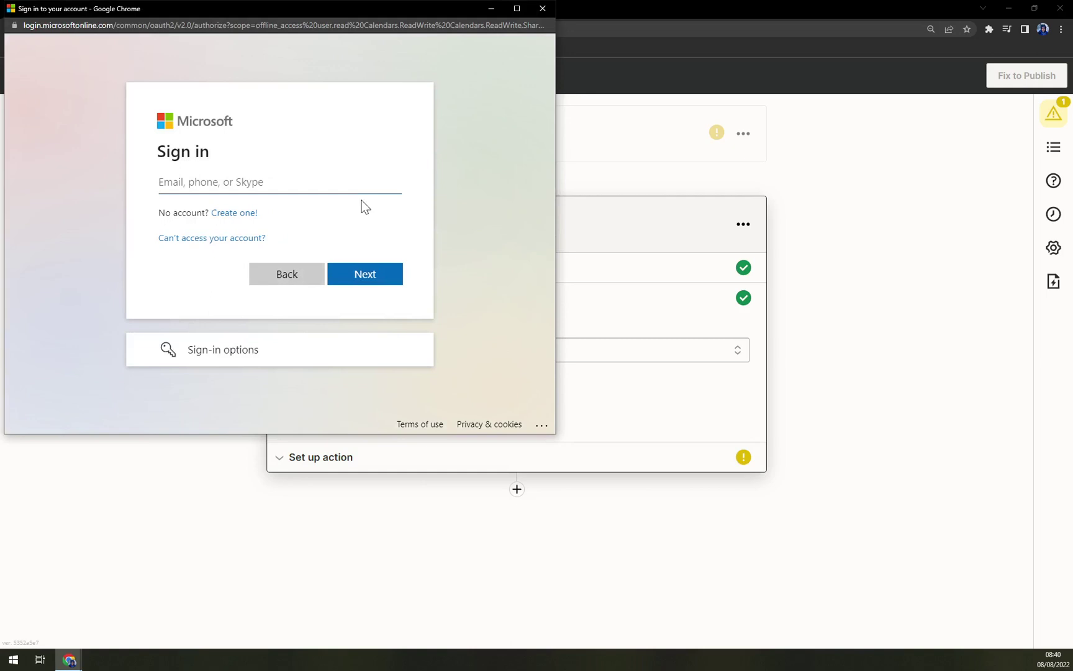
left_click(548, 13)
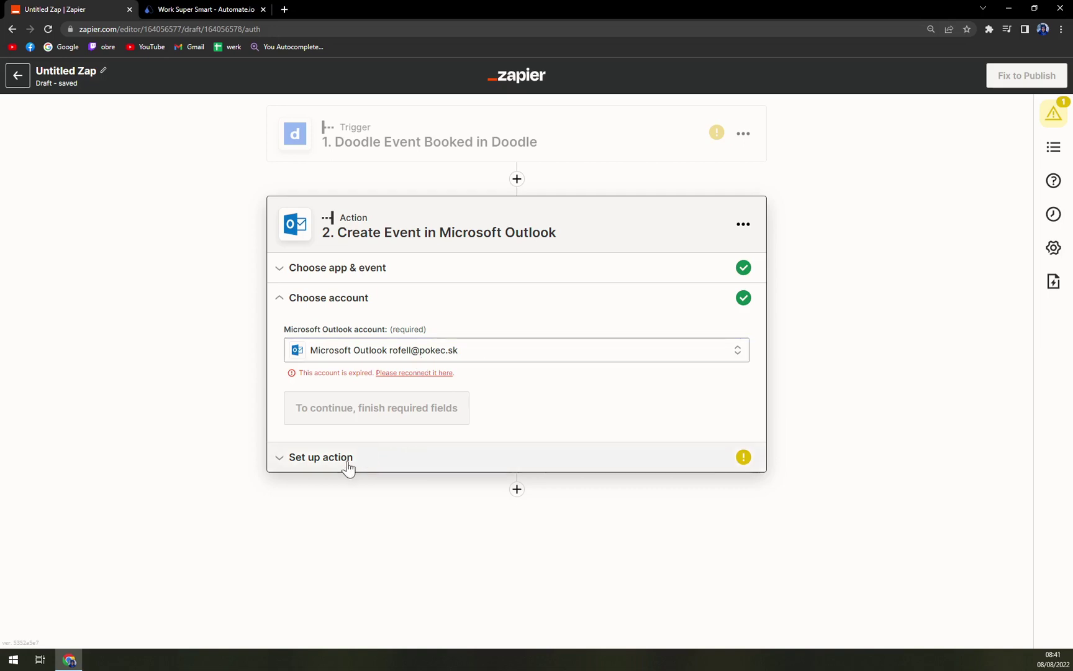
left_click(402, 365)
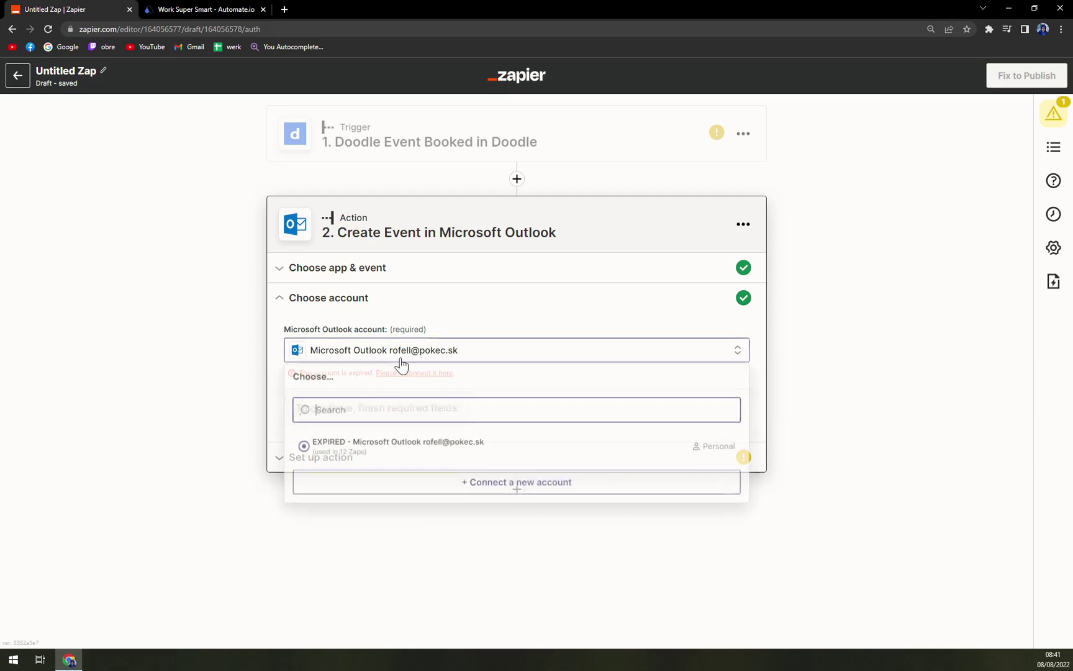
left_click(395, 454)
left_click(429, 372)
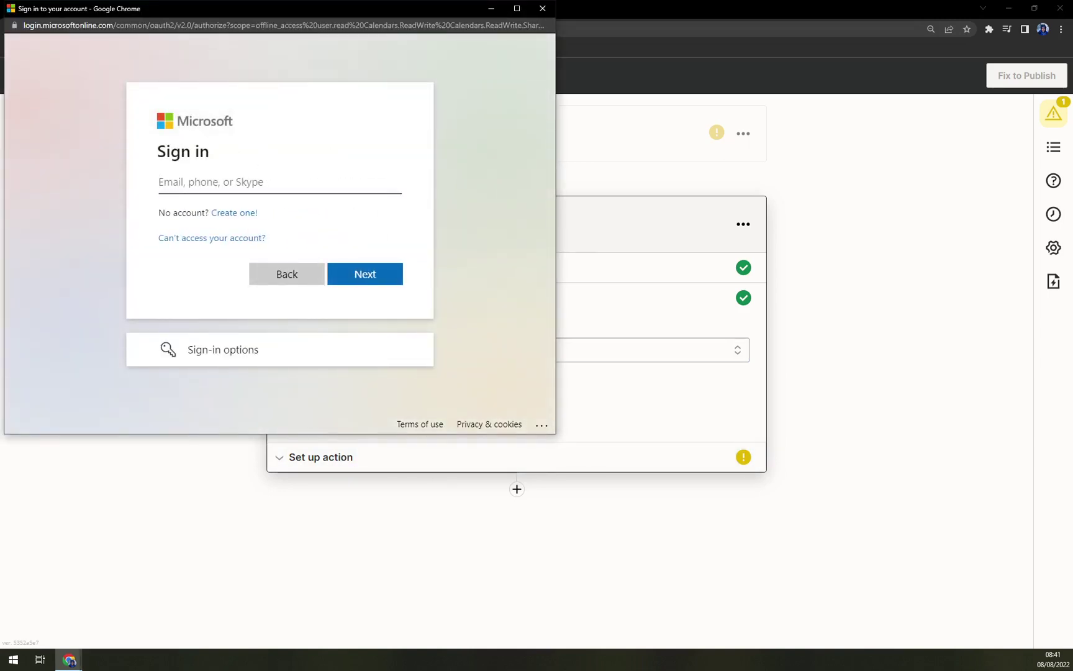
left_click(354, 271)
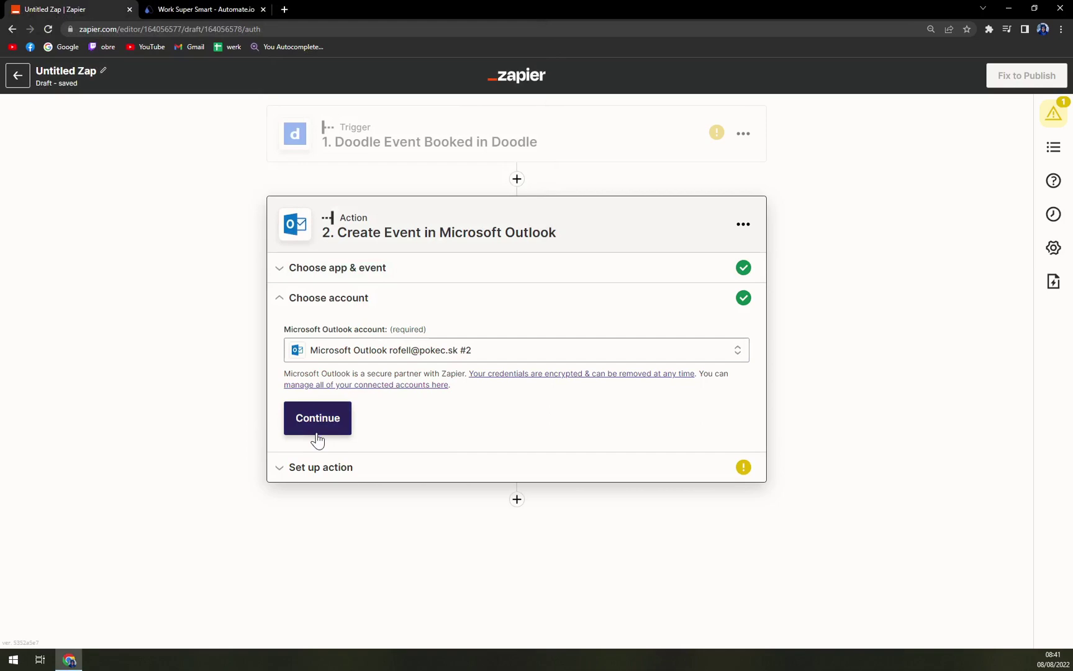
Expand Set up action and inspect the empty Calendar, Subject, Start and End Date & Time fields
left_click(319, 418)
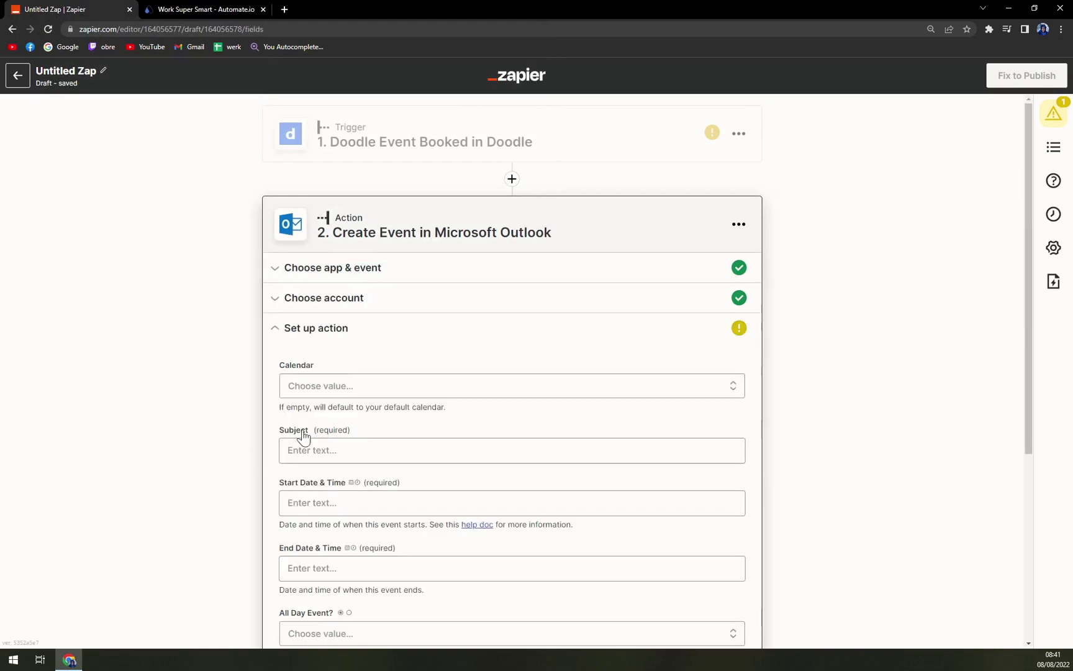
scroll(106, 412, "down", 3)
scroll(153, 374, "up", 4)
scroll(369, 335, "down", 4)
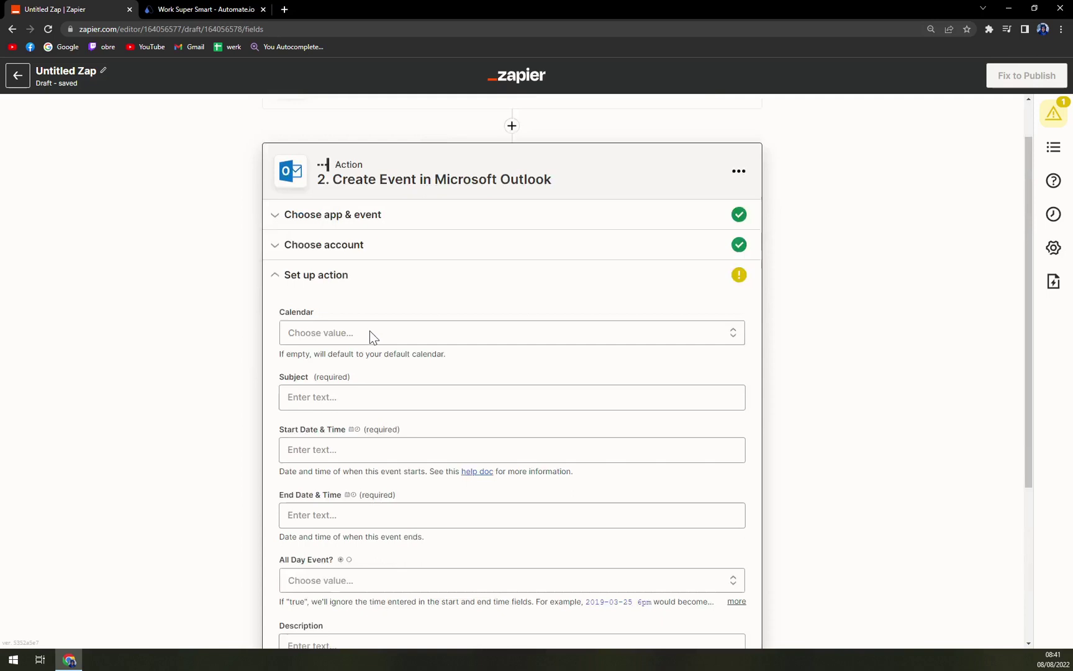
left_click(316, 167)
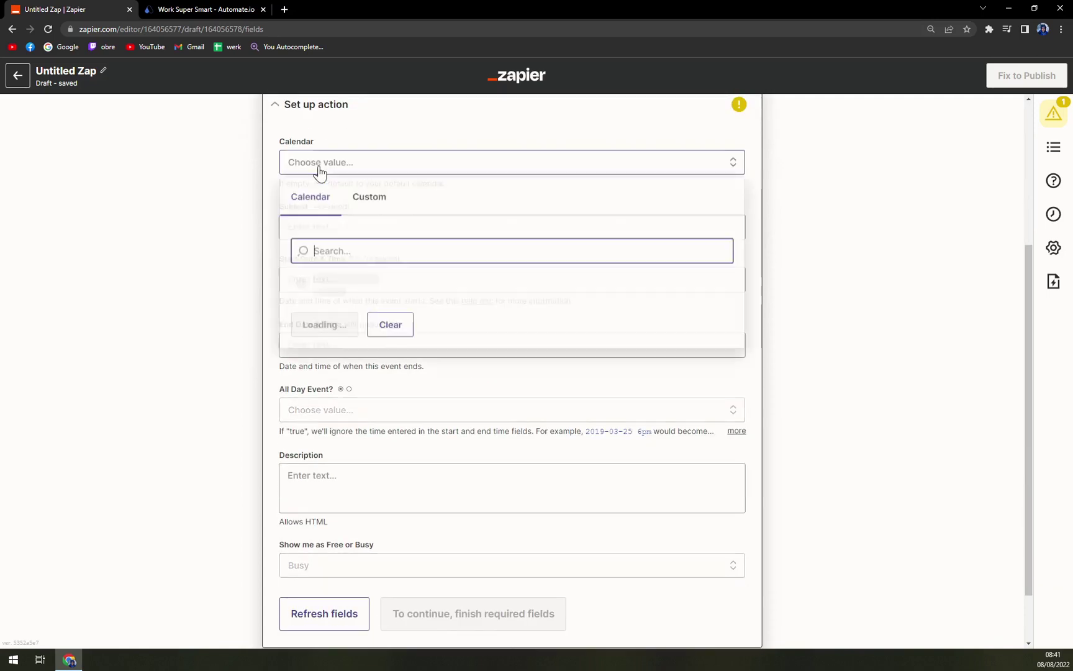
left_click(244, 255)
left_click(372, 227)
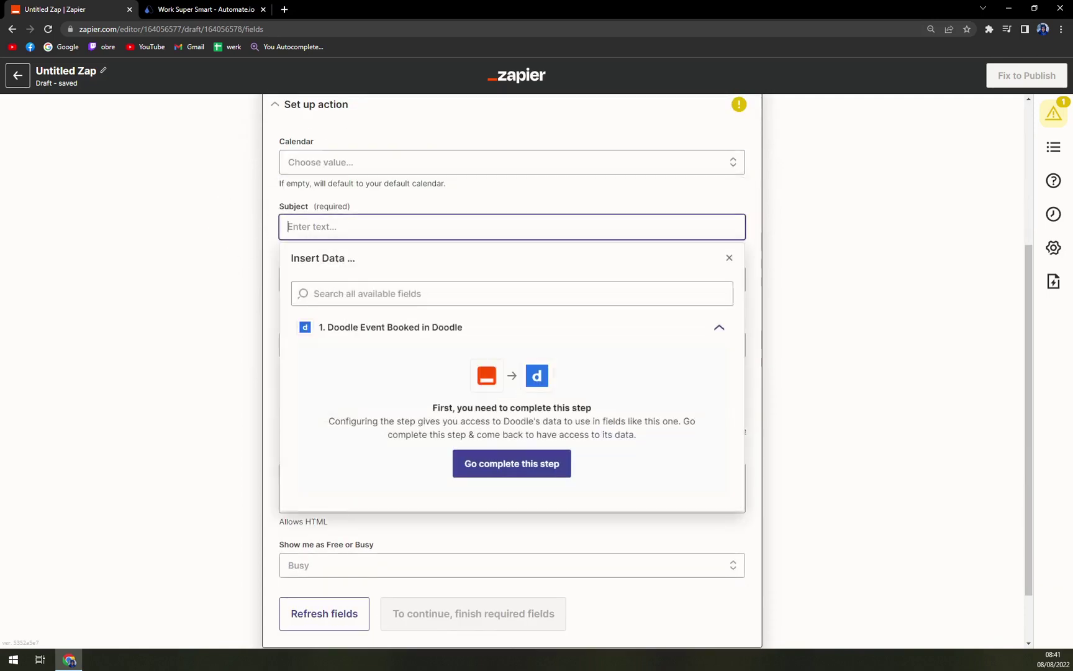
left_click(180, 331)
left_click(310, 279)
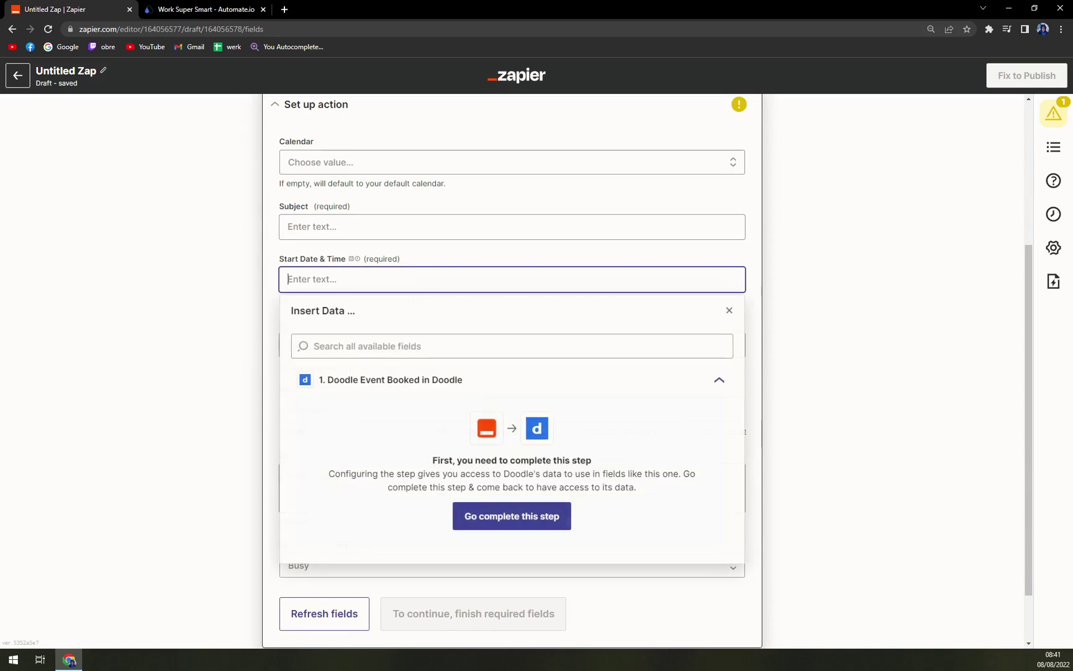
left_click(180, 300)
left_click(342, 347)
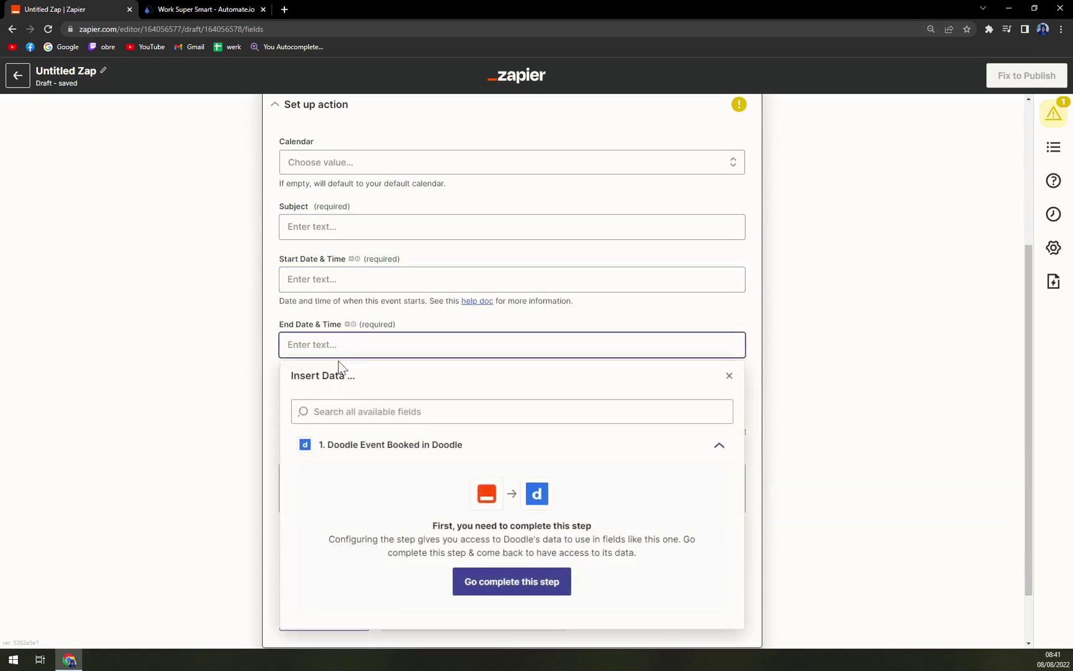
left_click(173, 397)
Refresh the Outlook action's fields
scroll(333, 412, "down", 2)
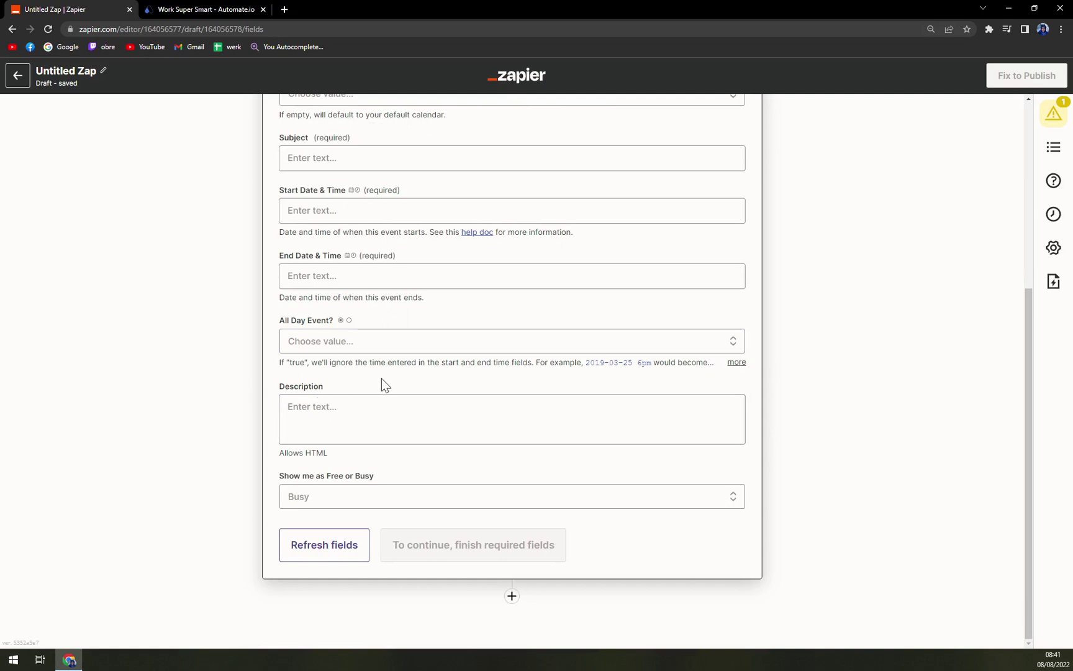
scroll(545, 503, "up", 1)
left_click(277, 596)
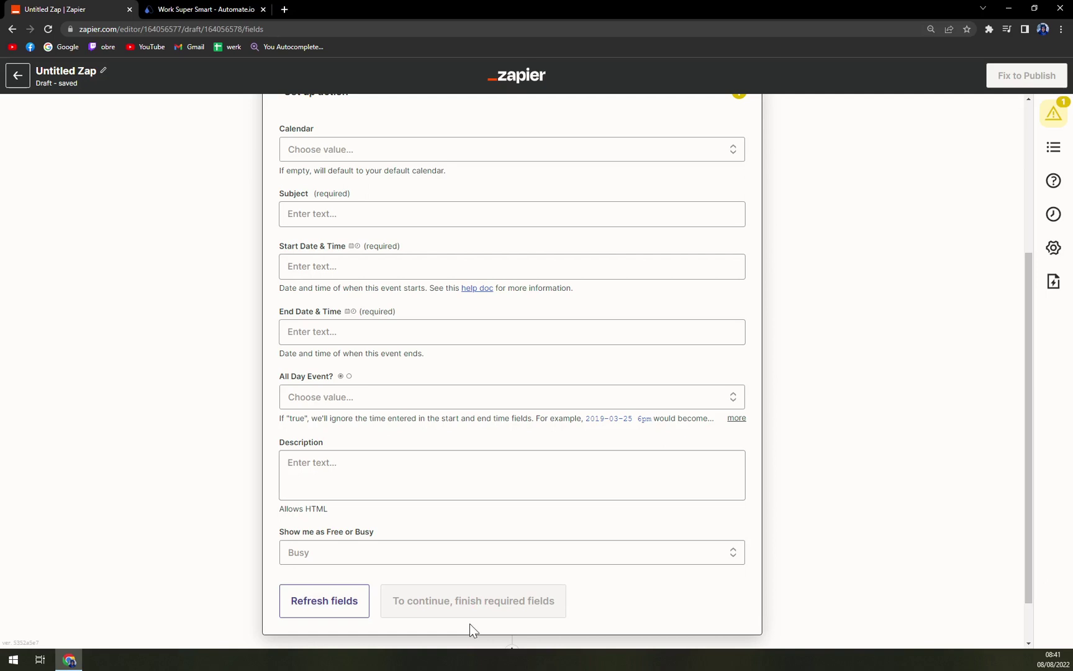
scroll(467, 618, "down", 1)
scroll(453, 554, "up", 5)
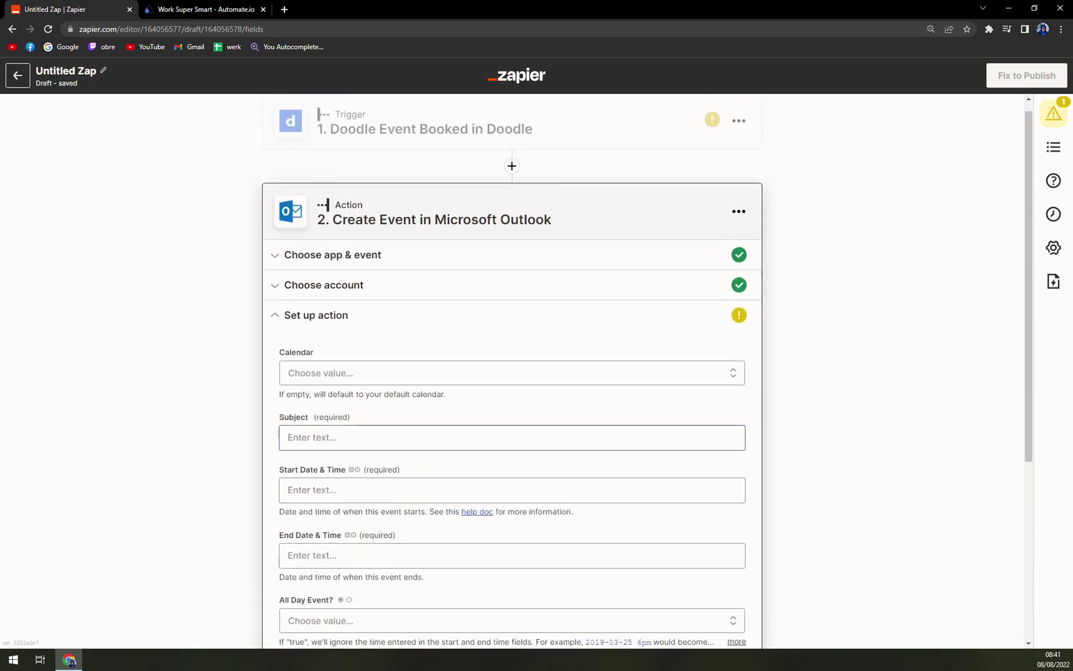
Set the Create Event Calendar field to 'Calendar' and dismiss the Subject insert-data popup
left_click(364, 380)
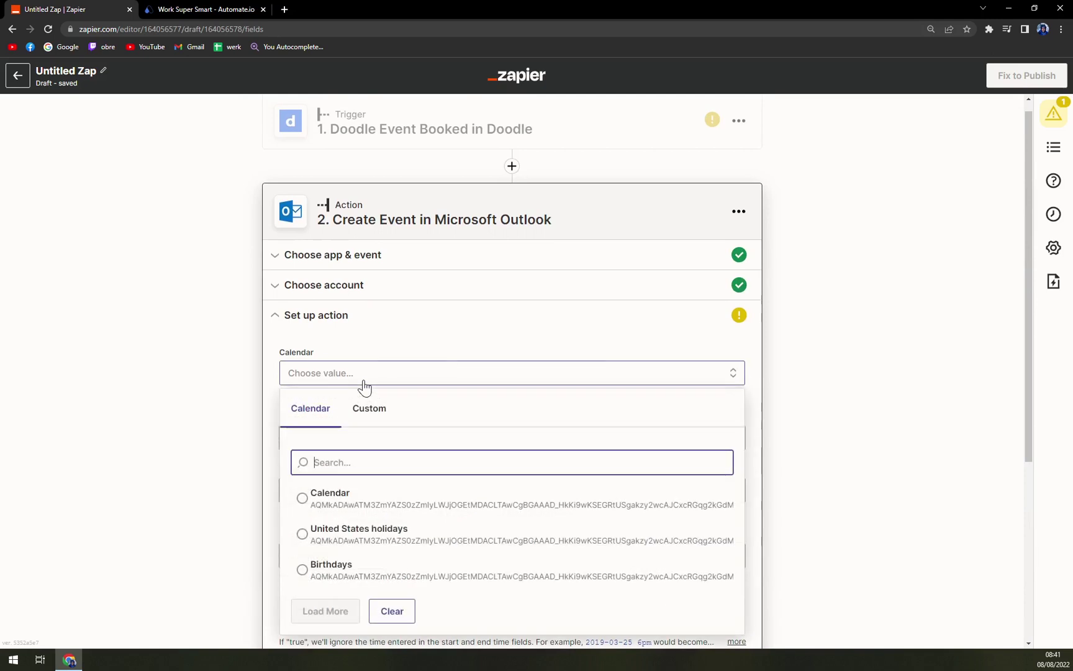
left_click(329, 497)
scroll(156, 475, "down", 1)
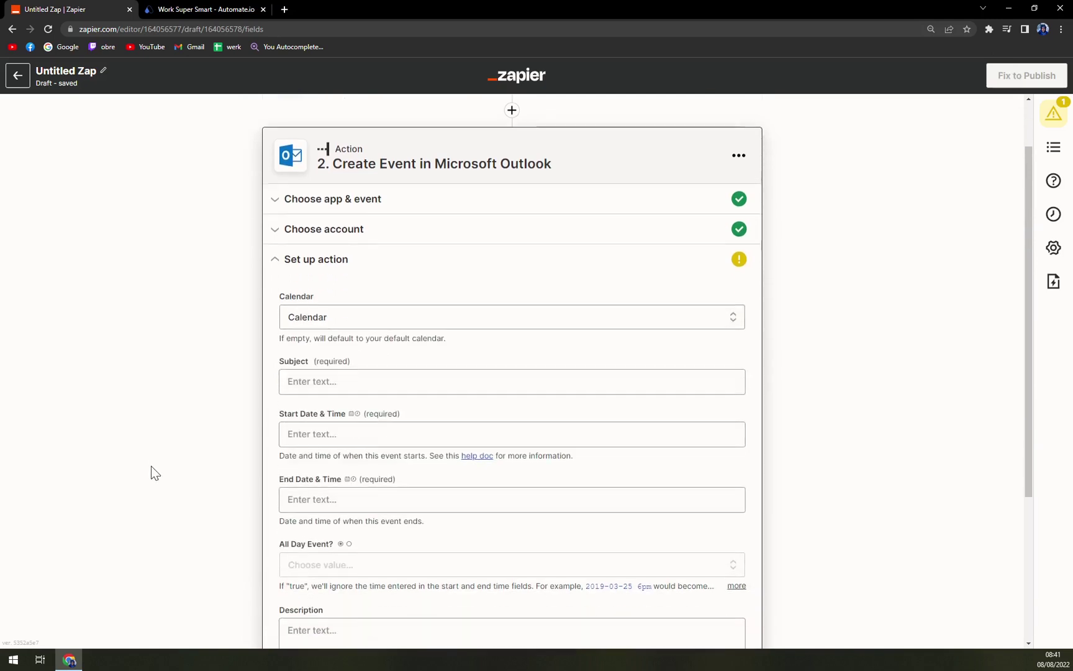
left_click(292, 386)
scroll(490, 544, "down", 2)
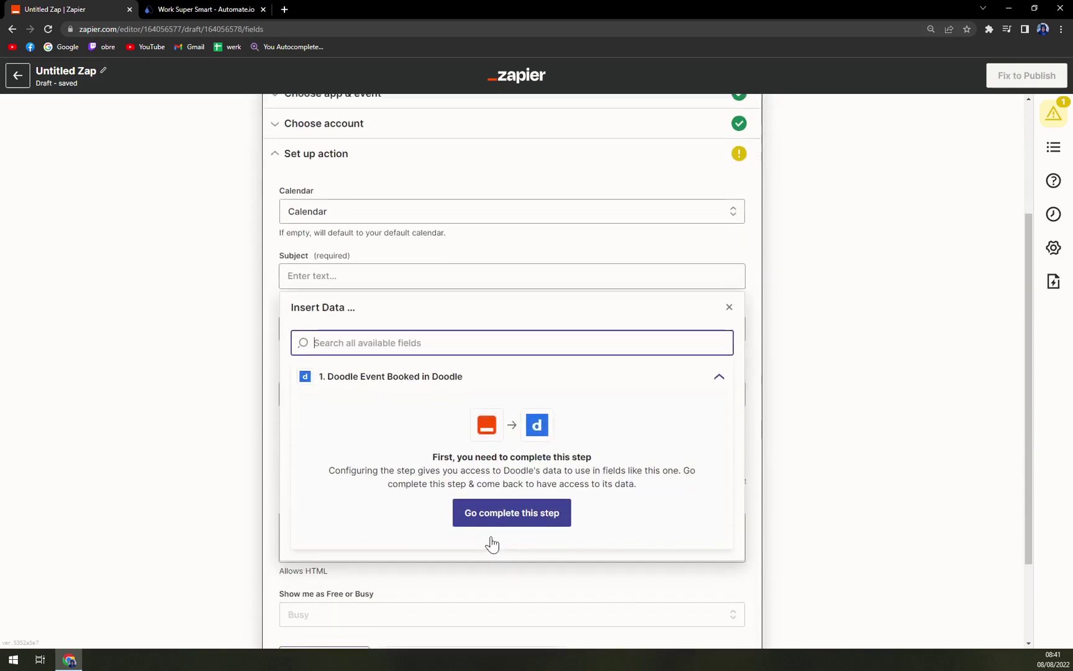
left_click(828, 354)
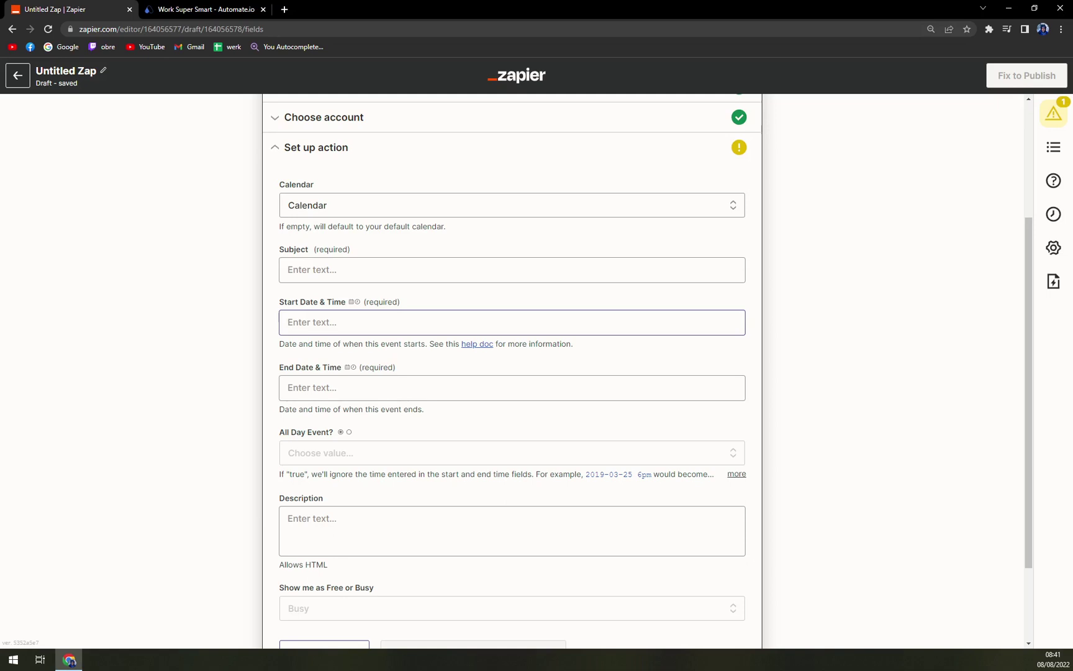
scroll(414, 328, "up", 1)
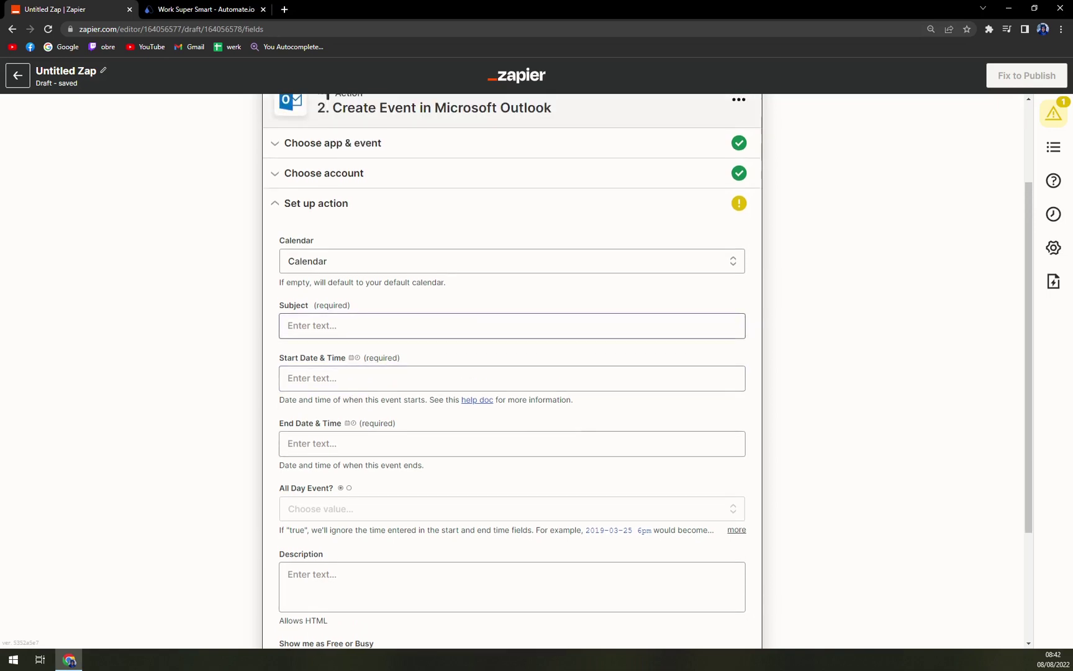
scroll(412, 360, "down", 3)
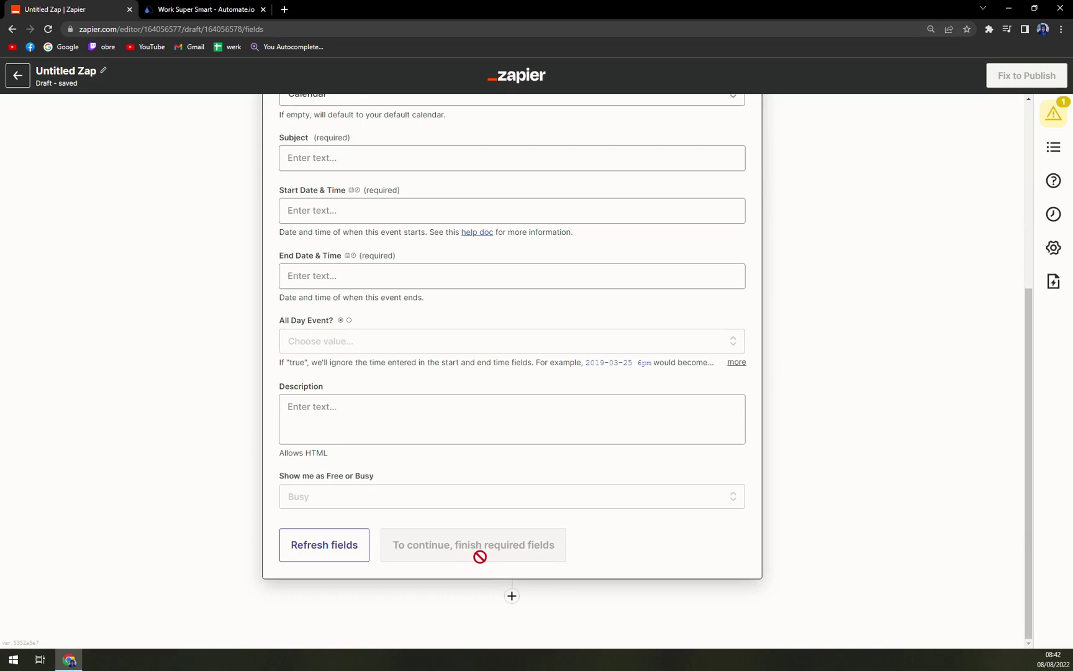
scroll(482, 556, "up", 5)
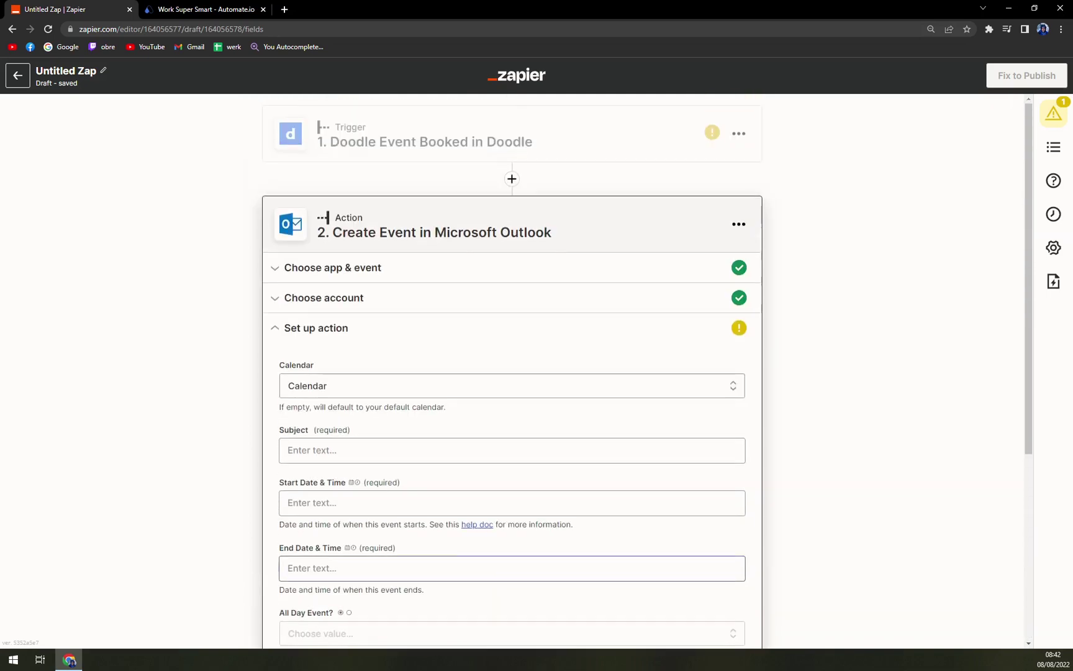
scroll(462, 565, "down", 5)
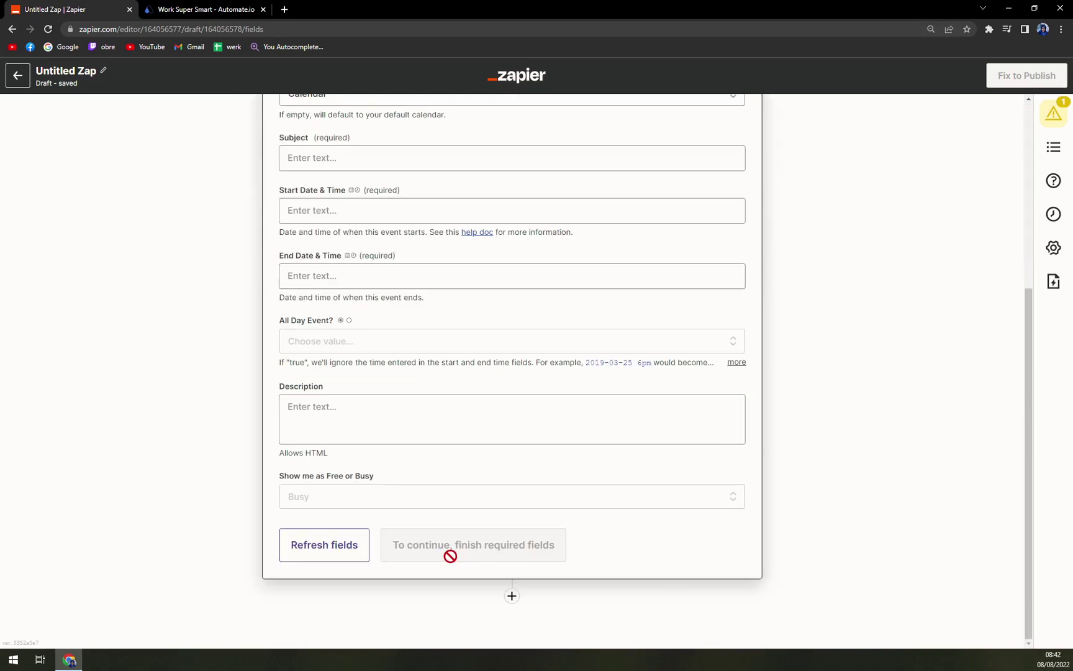
scroll(450, 555, "up", 5)
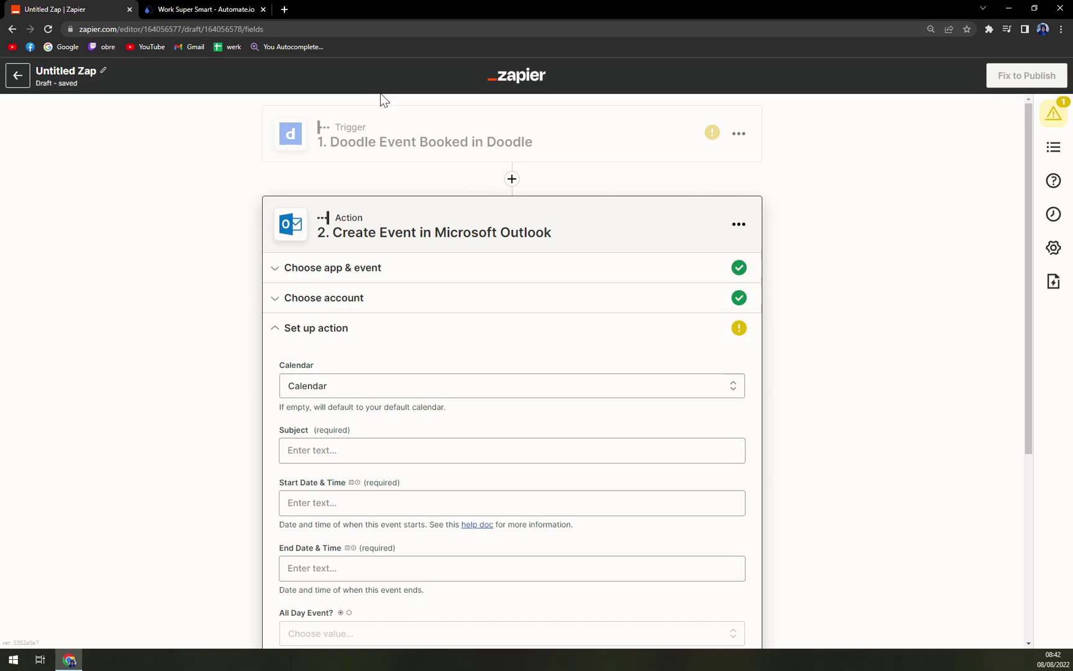
On Automate.io, open the full App Integrations list, search 'doodle', then clear the search
left_click(182, 7)
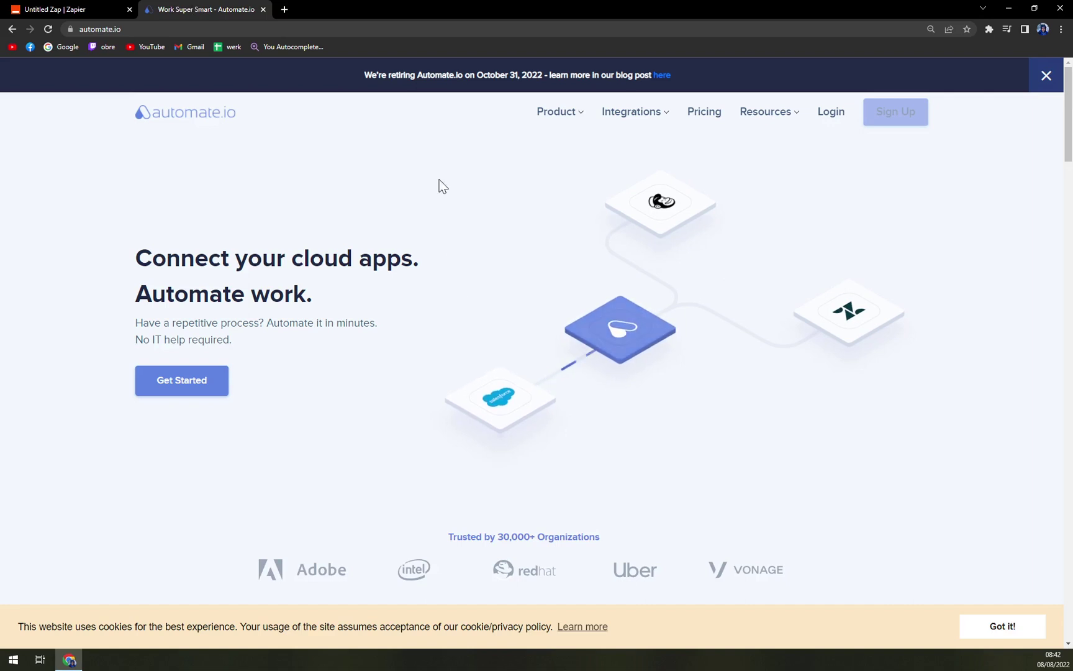
mouse_move(645, 115)
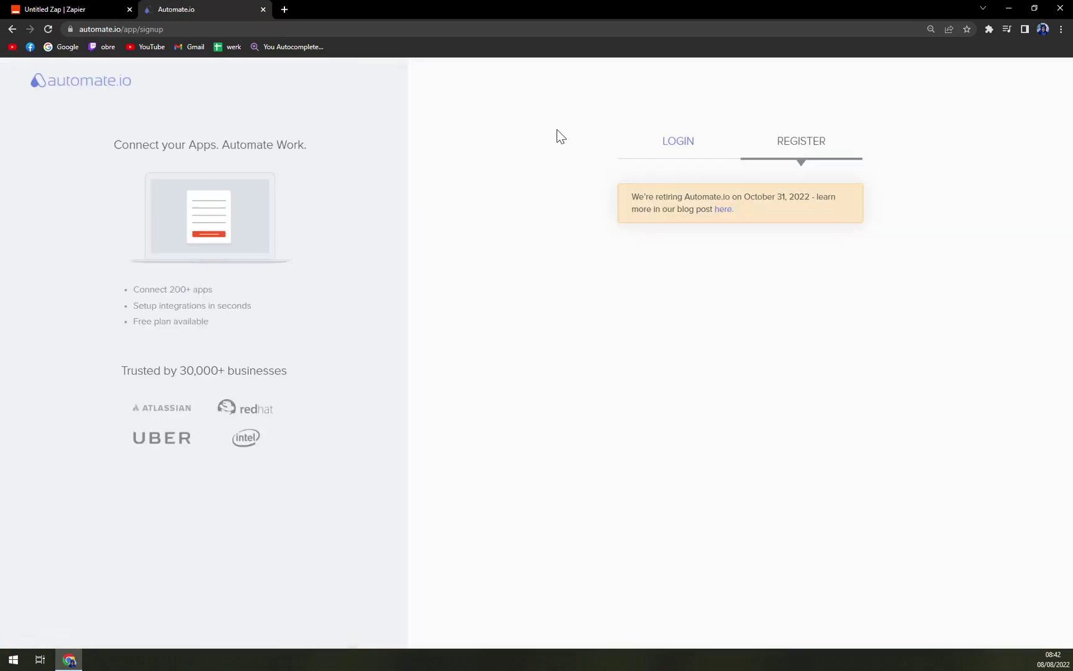
left_click(99, 95)
mouse_move(645, 115)
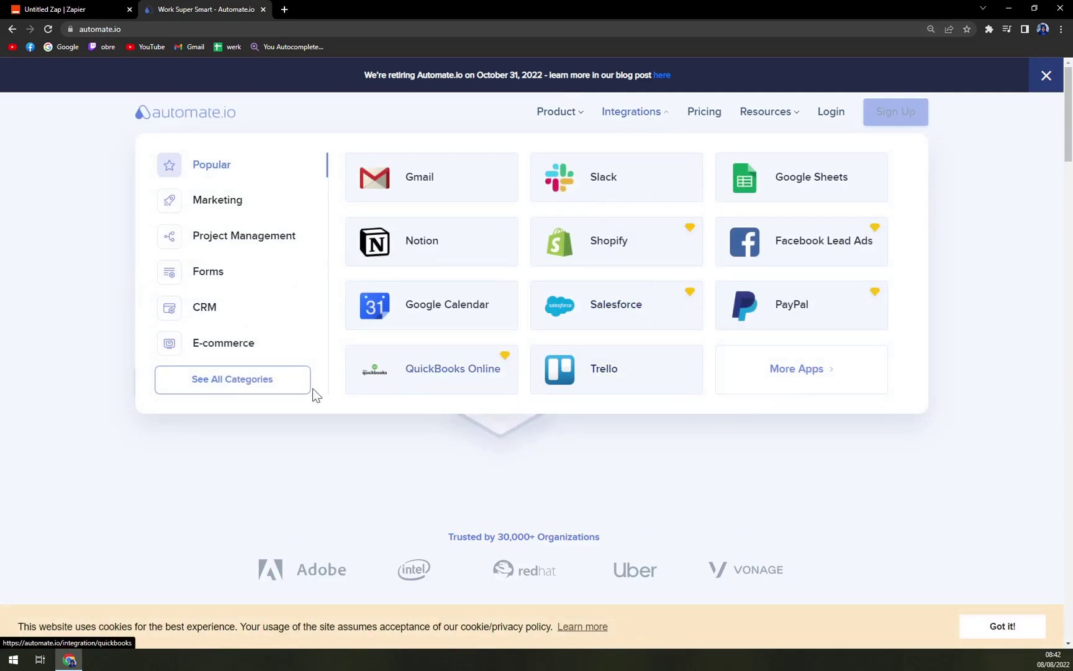
left_click(211, 386)
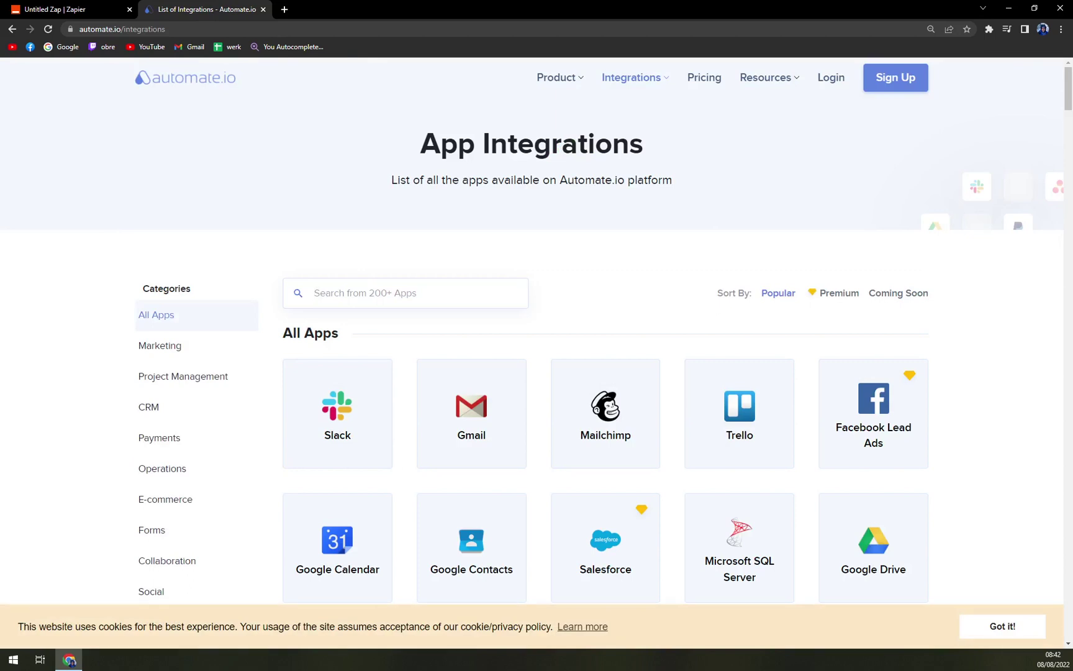
type("doodle")
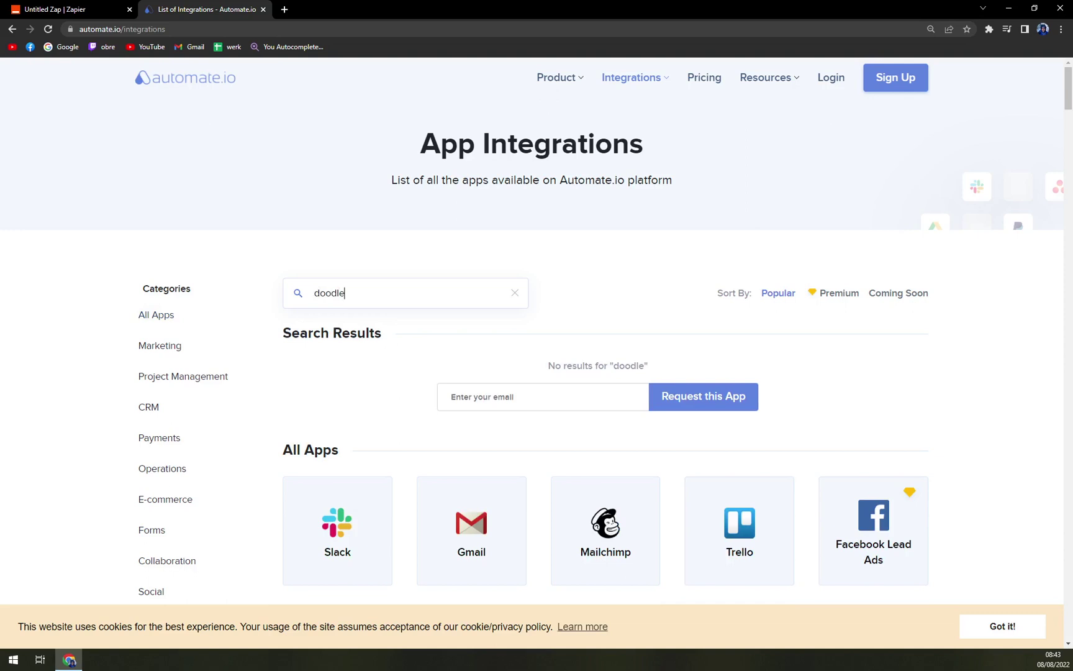
key("BackSpace")
key("BackSpace")
key("BackSpace")
key("BackSpace")
key("BackSpace")
key("BackSpace")
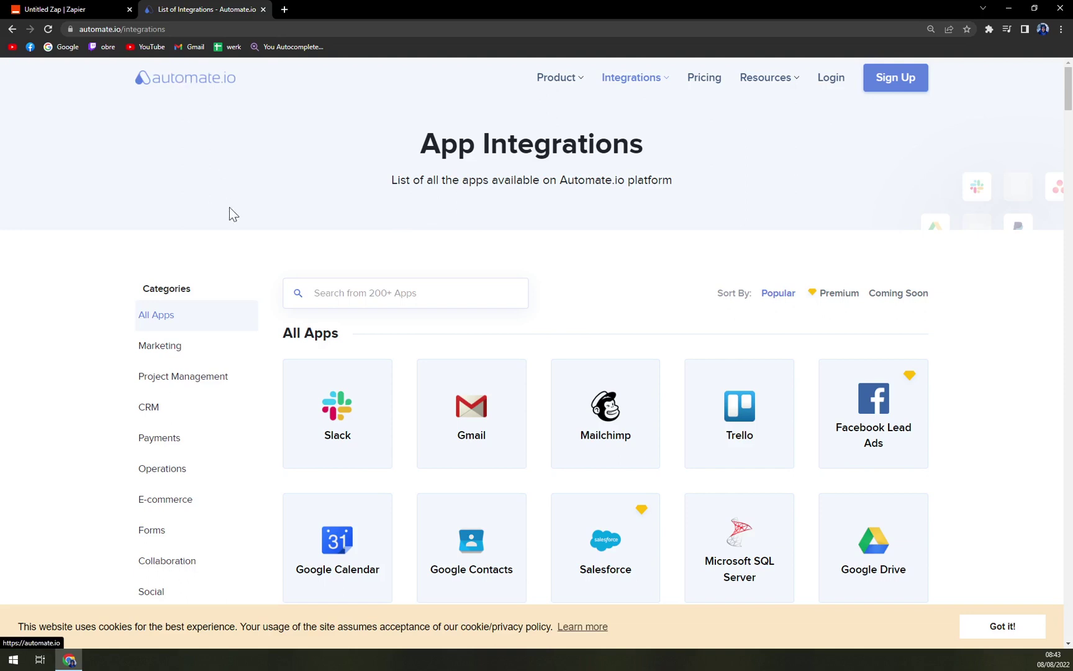
Dismiss the cookie banner with 'Got it!' and scroll the app integrations grid
scroll(475, 326, "down", 1)
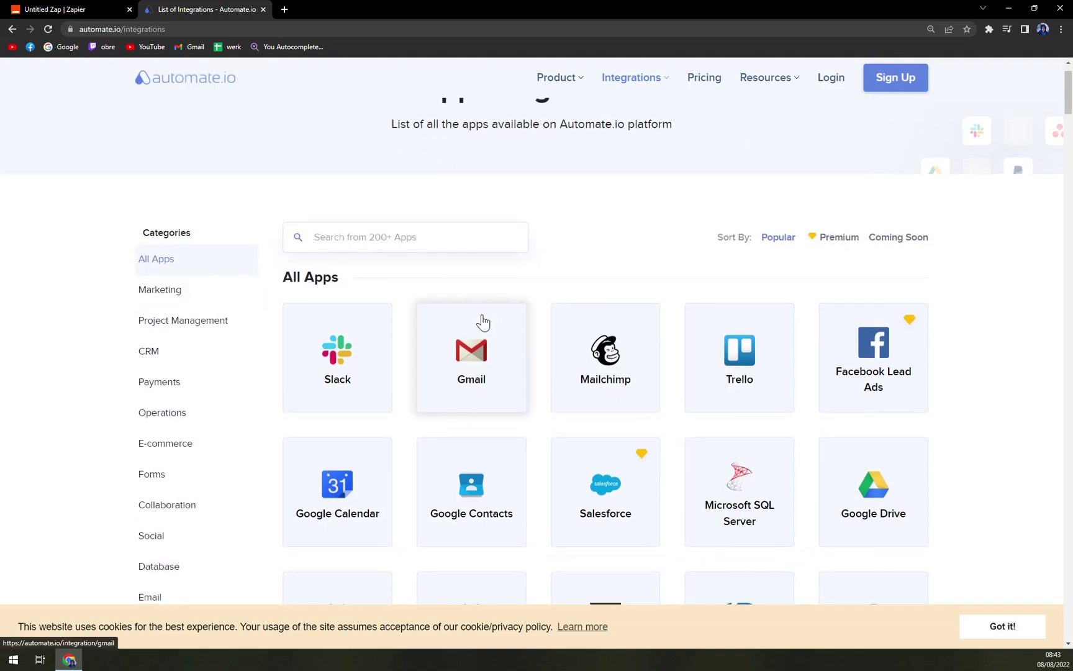
scroll(505, 309, "up", 1)
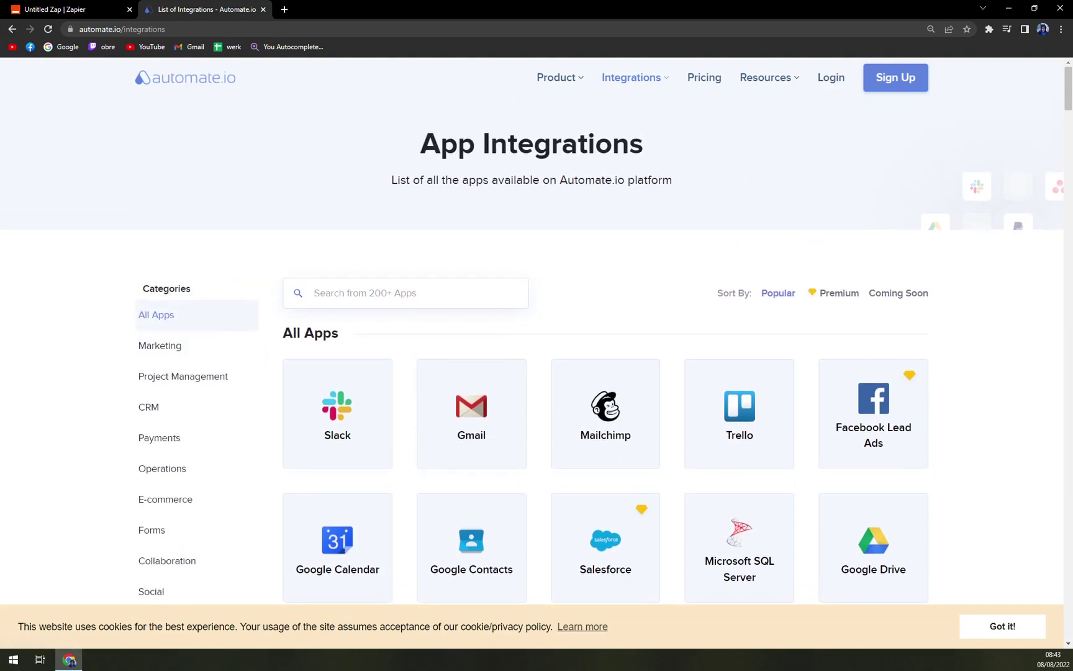
left_click(1018, 634)
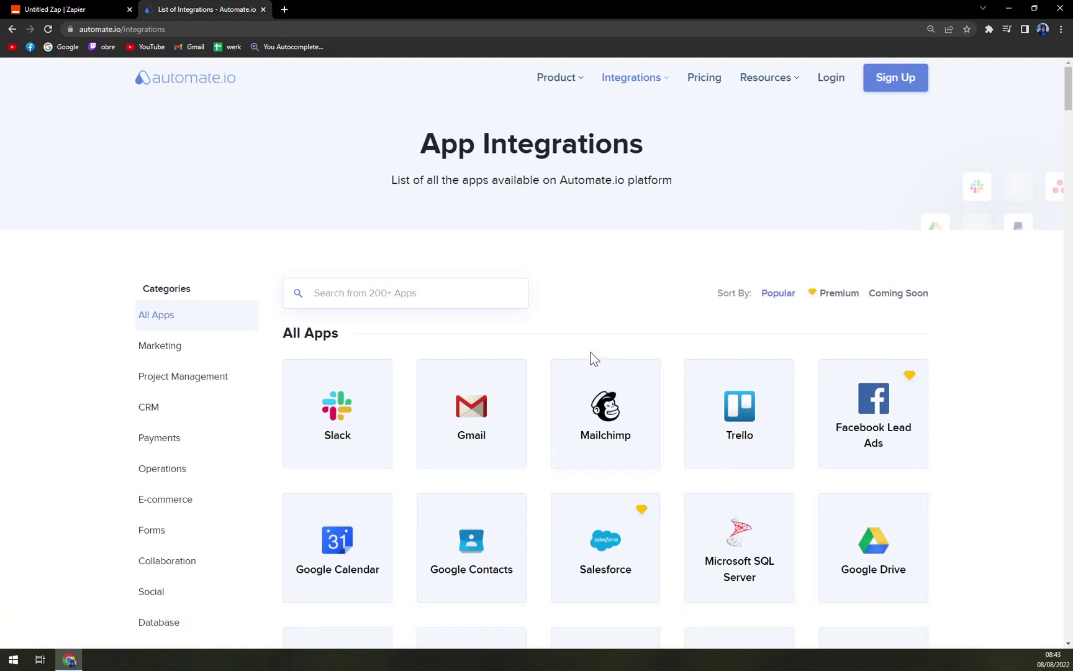
scroll(669, 262, "down", 5)
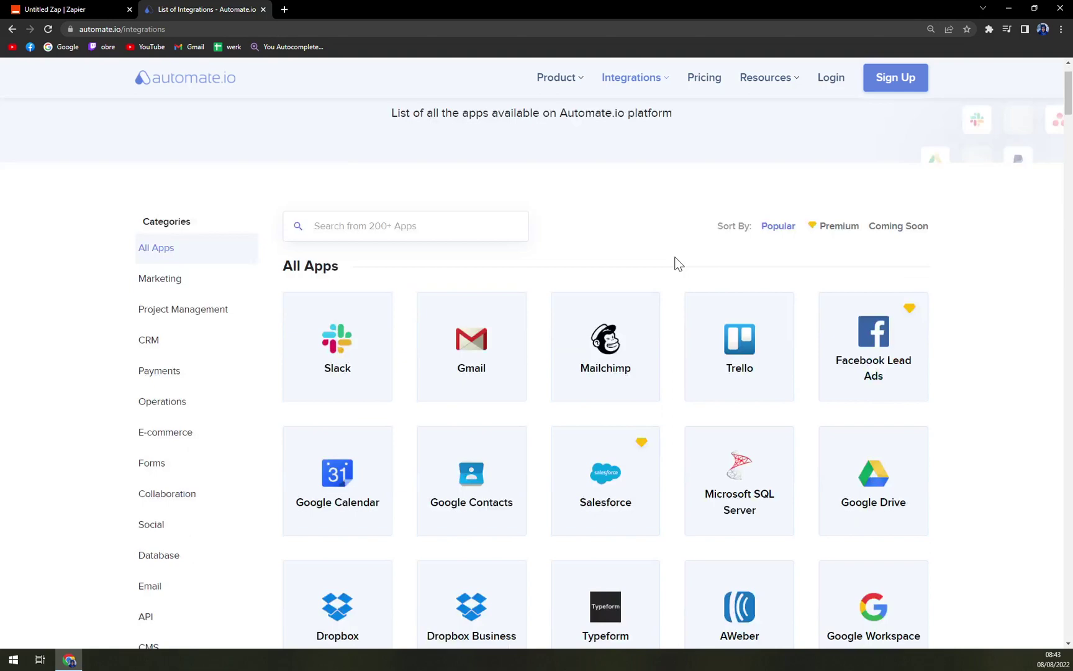
scroll(644, 288, "up", 5)
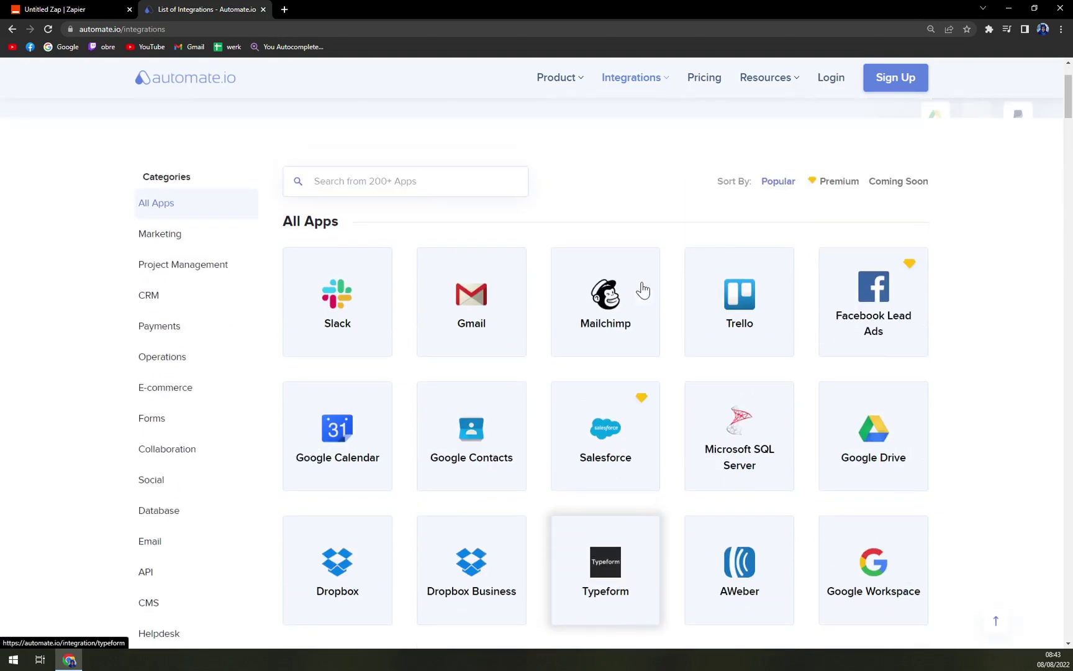
Glance back at the Zapier Outlook action, then scroll through Automate.io's app list again
left_click(111, 9)
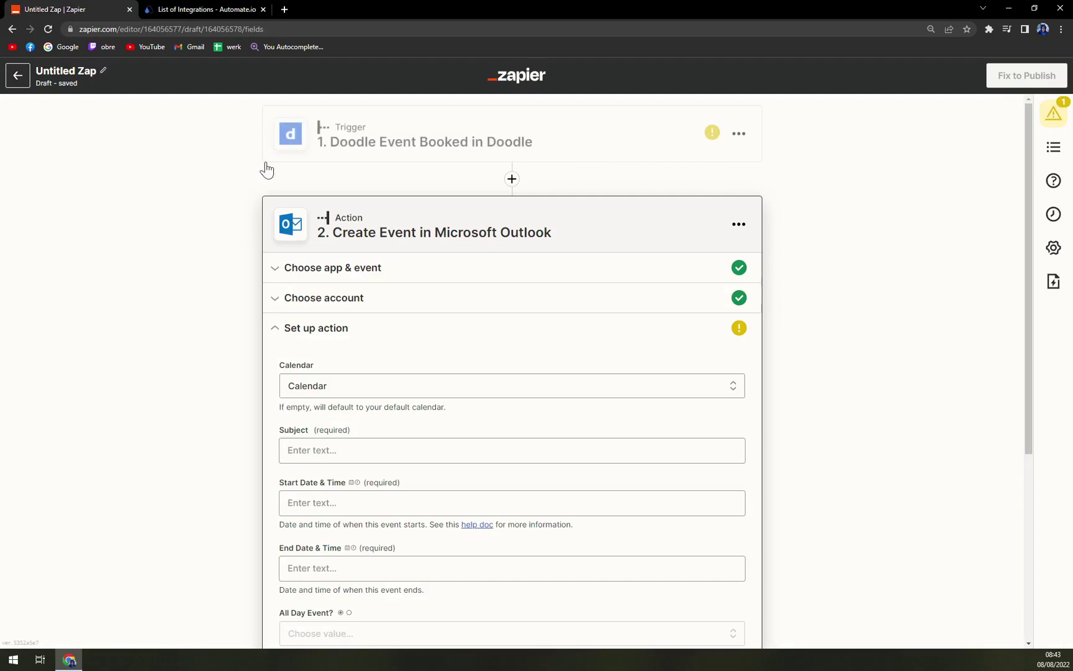
left_click(218, 8)
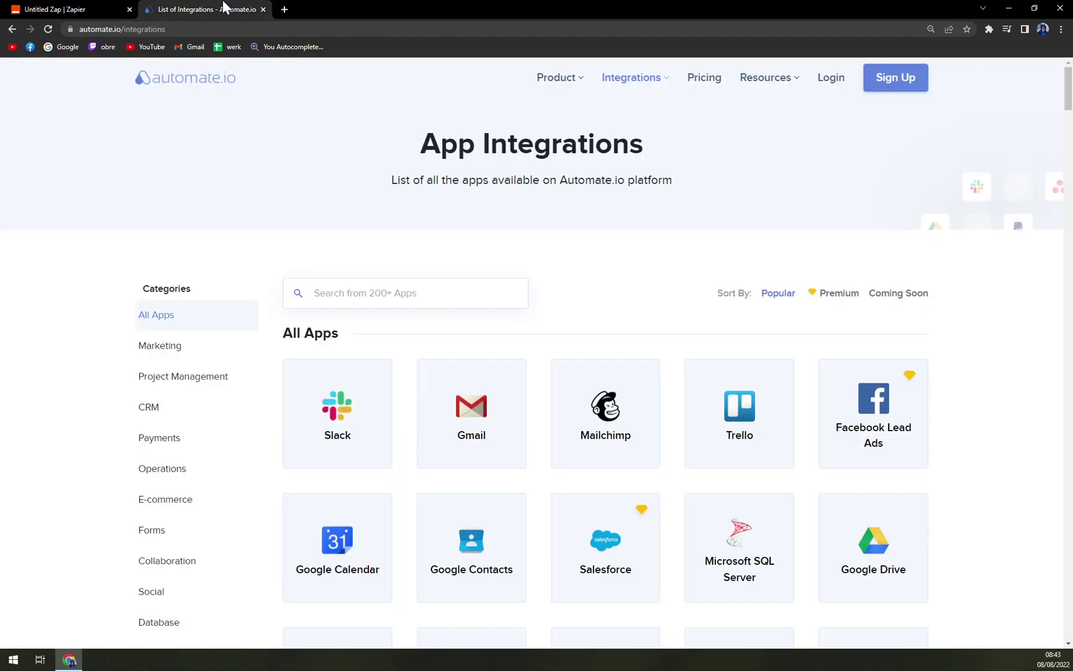
scroll(257, 416, "down", 5)
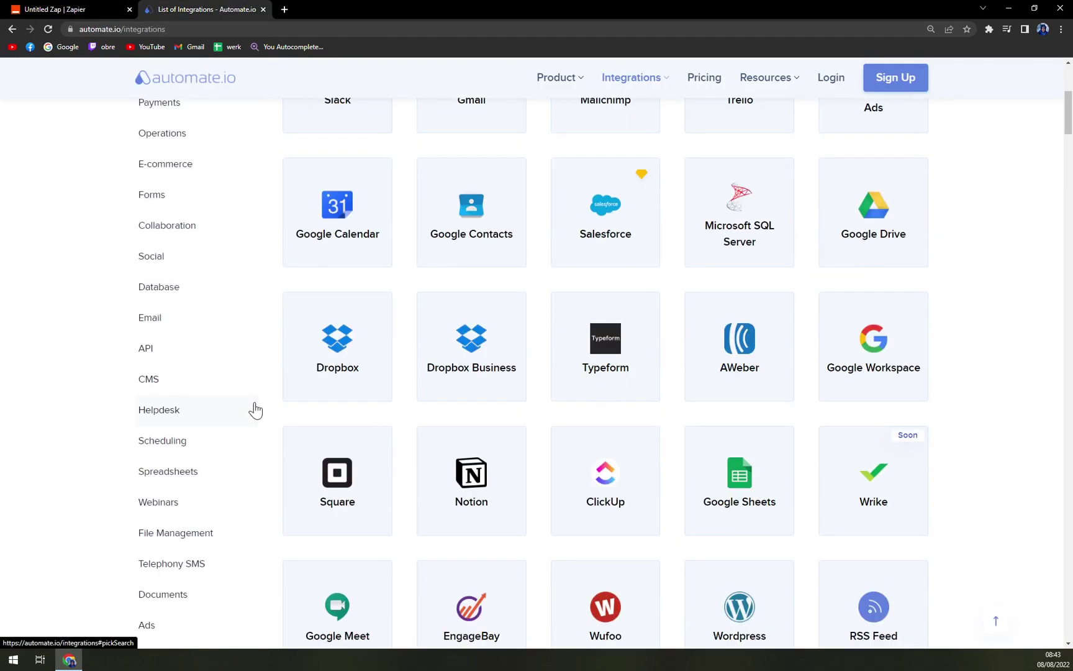
scroll(254, 411, "down", 5)
scroll(254, 412, "up", 2)
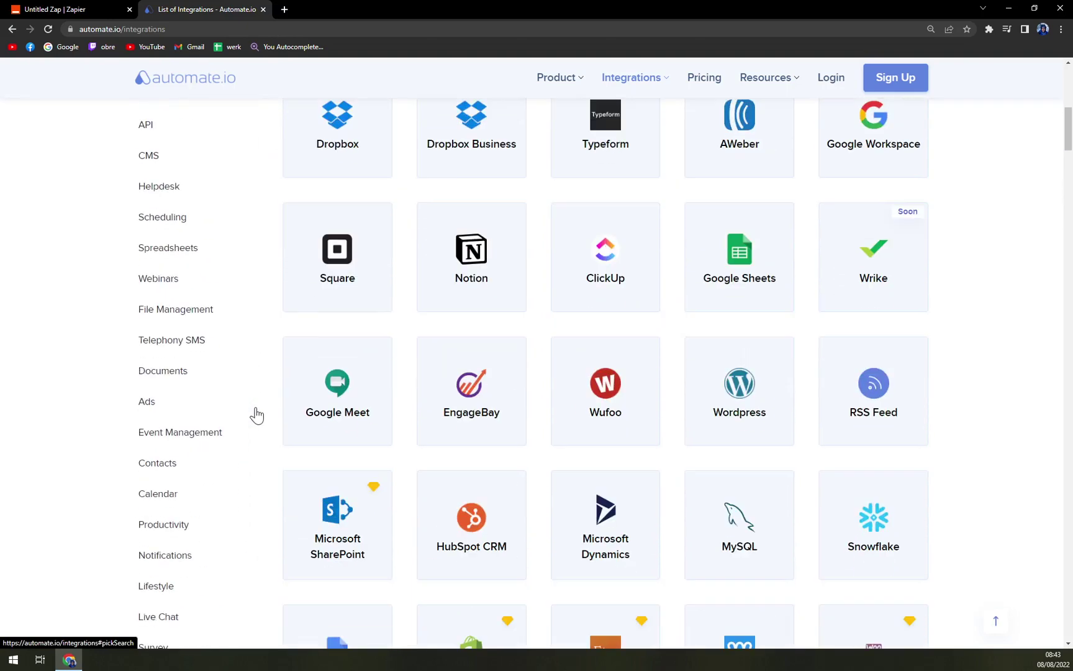
scroll(257, 416, "up", 8)
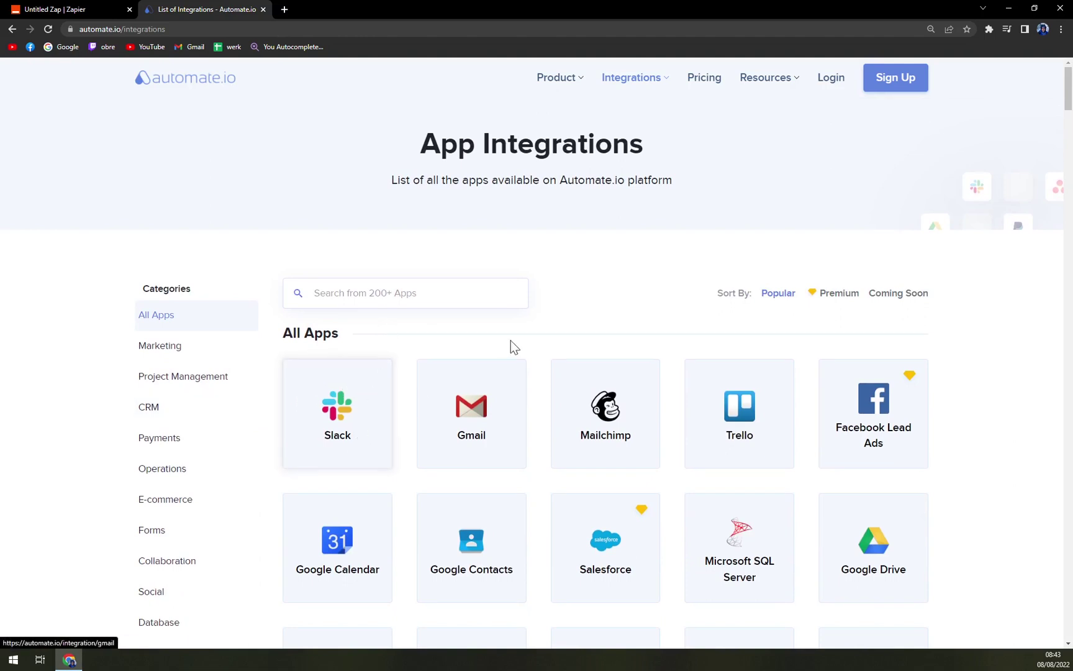
Open Automate.io's Salesforce and Slack integration and start its setup by choosing to log in
left_click(371, 412)
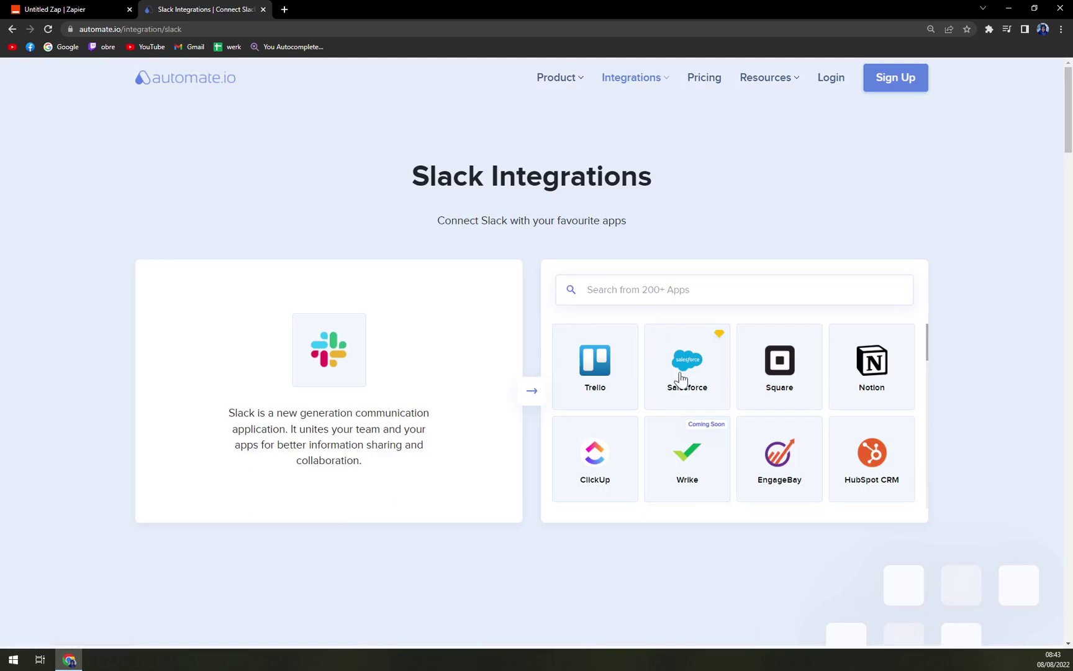
left_click(683, 376)
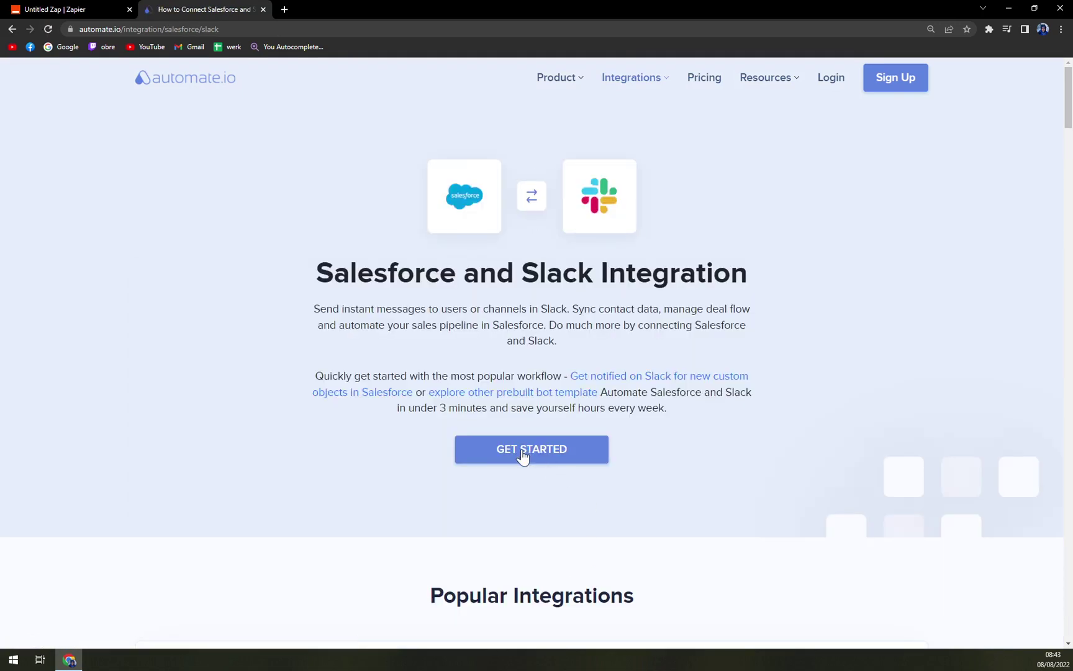
left_click(522, 456)
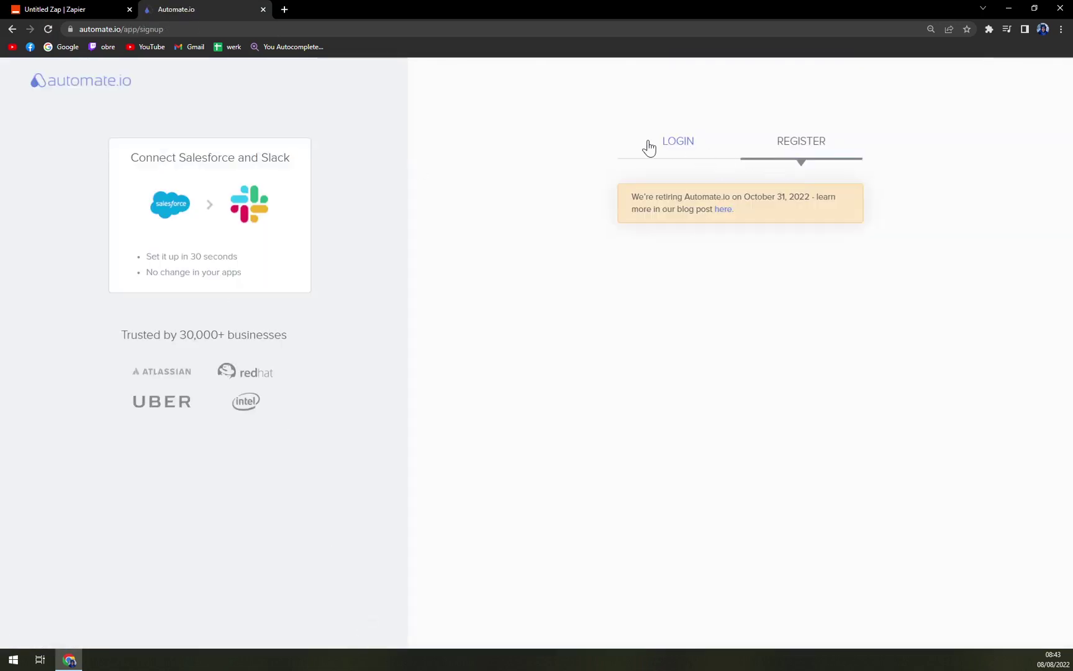
left_click(647, 146)
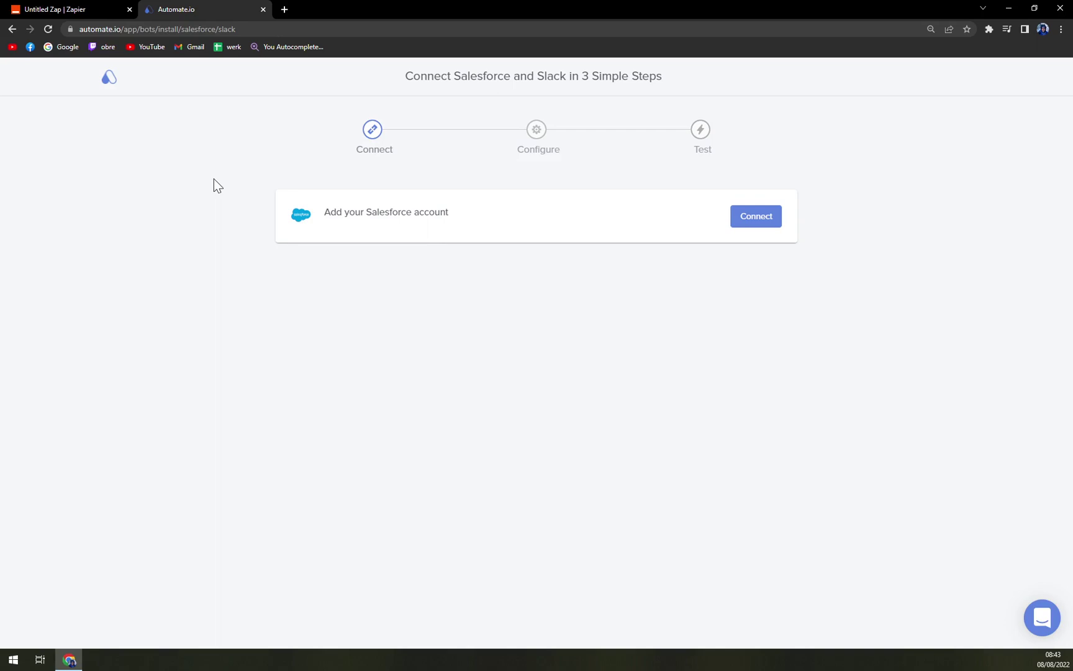
left_click(79, 8)
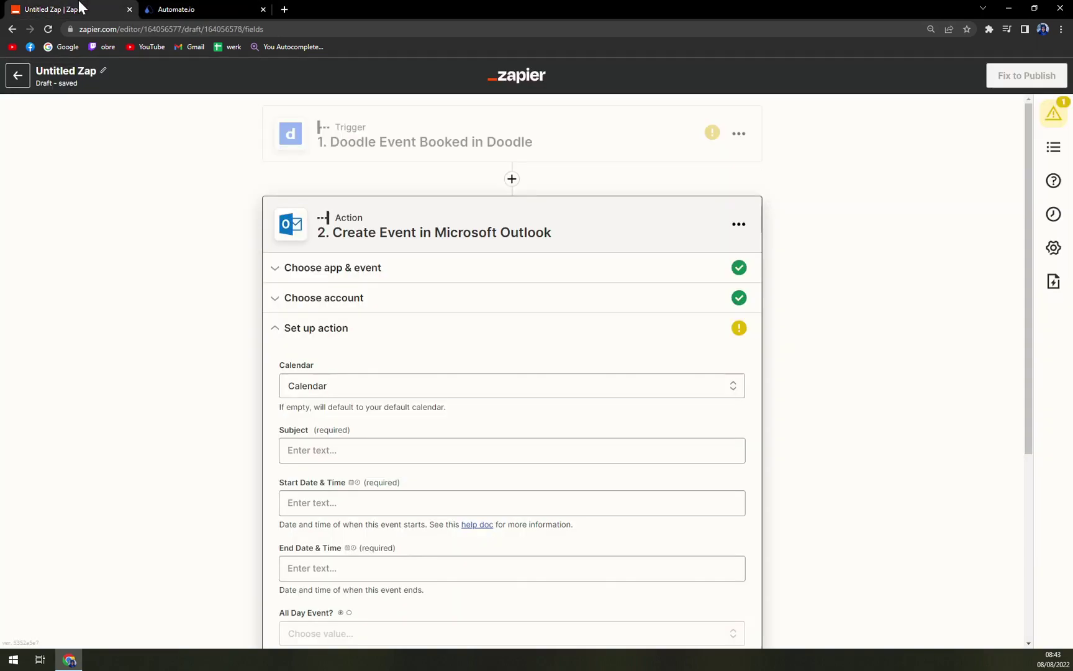